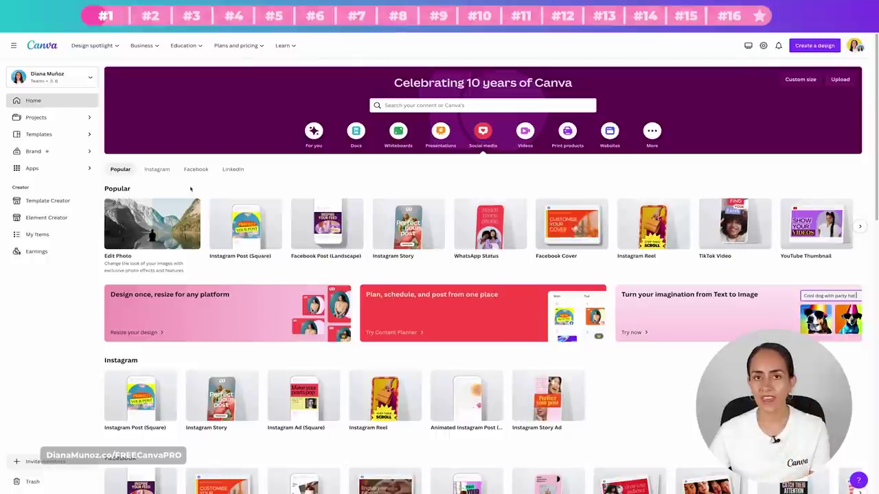
- Open the Creators You Follow page in the templates section and browse the suggested creators
left_click(60, 135)
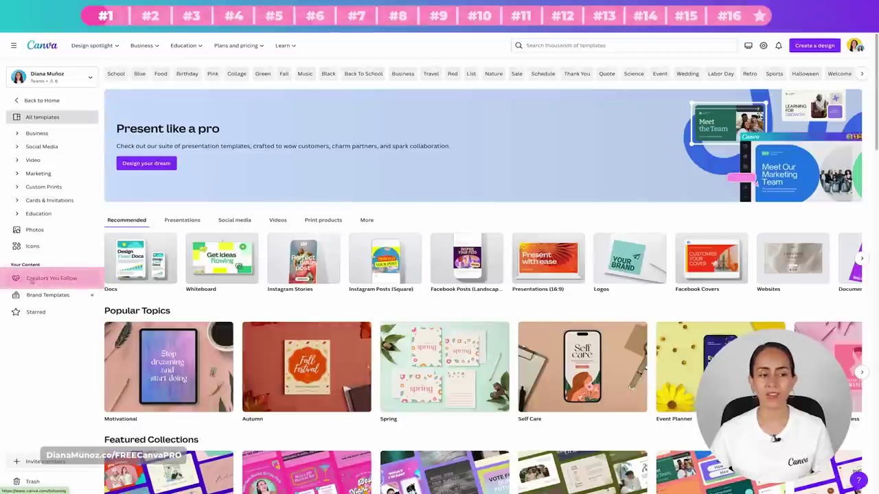
left_click(53, 278)
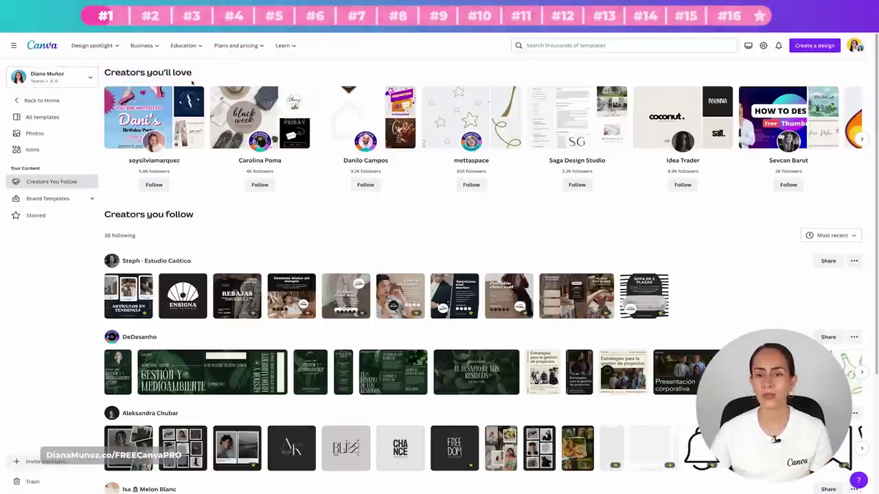
left_click(864, 141)
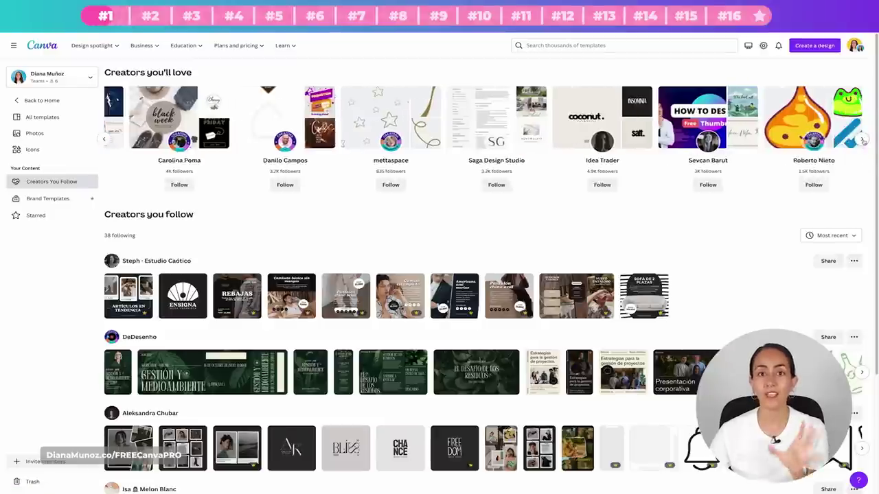
left_click(863, 141)
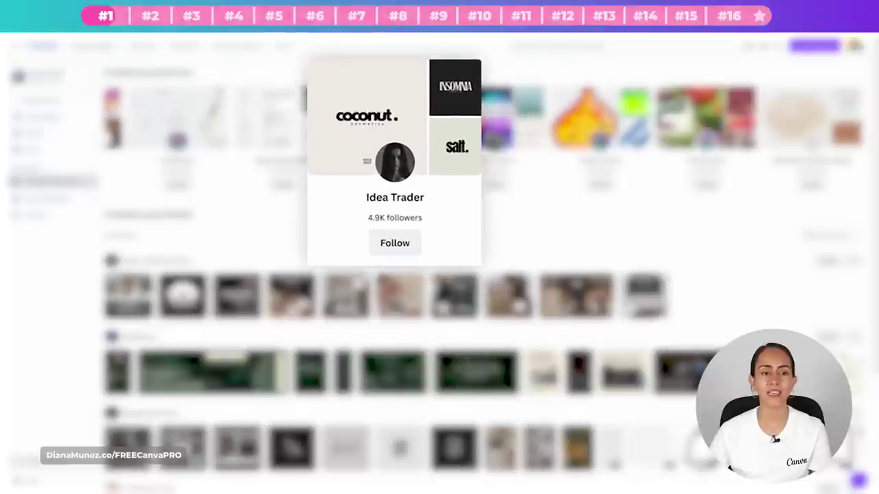
- Open the Idea Trader creator profile, look through its templates and follow the creator
left_click(416, 108)
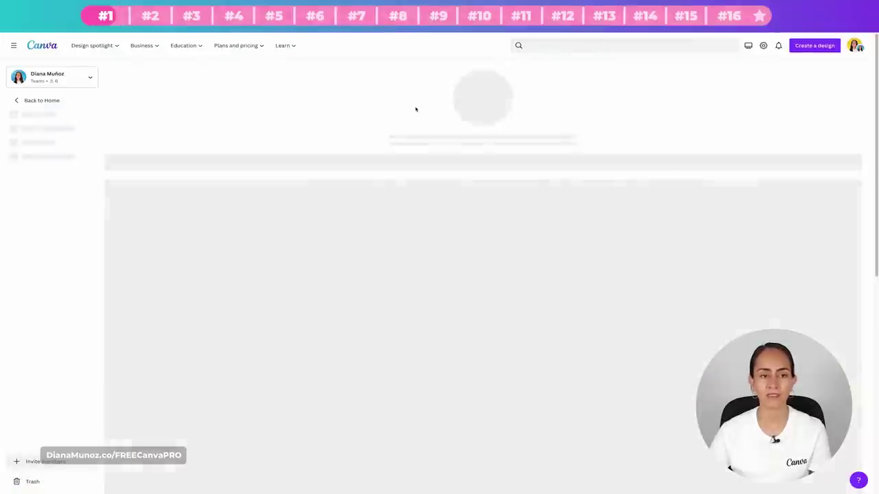
scroll(715, 273, "down", 10)
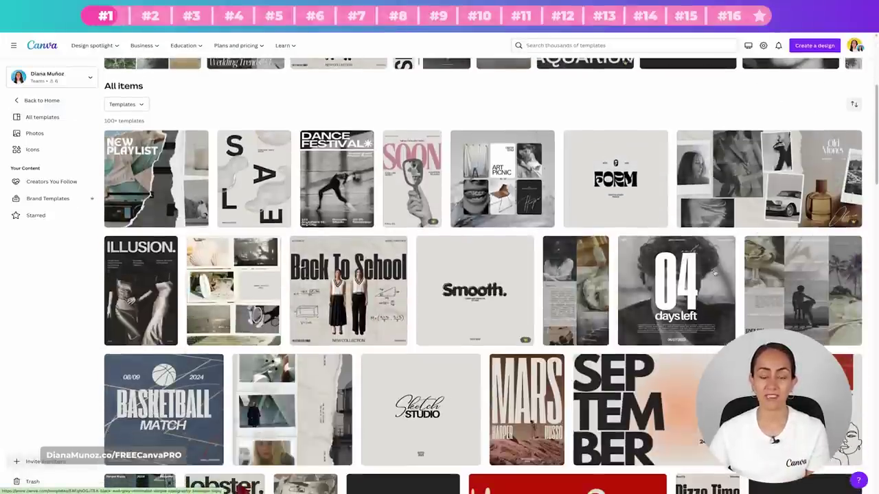
scroll(714, 273, "up", 10)
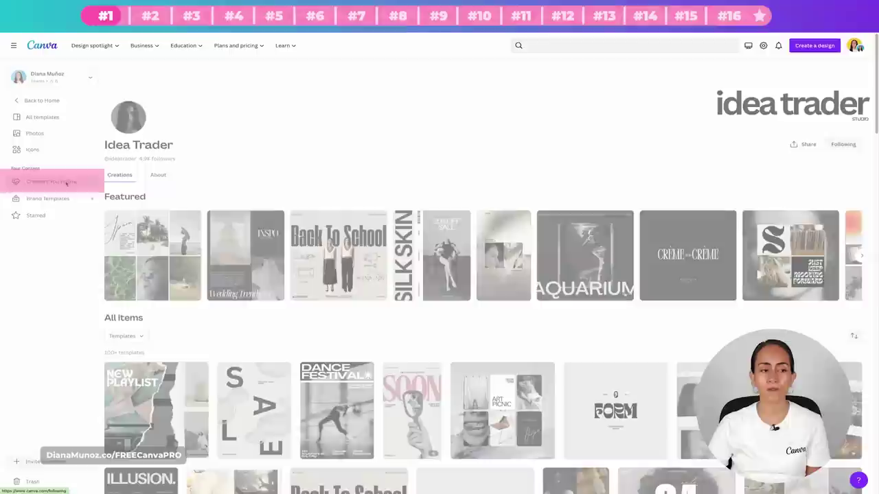
- Return to the list of followed creators and look through their templates and elements
left_click(66, 183)
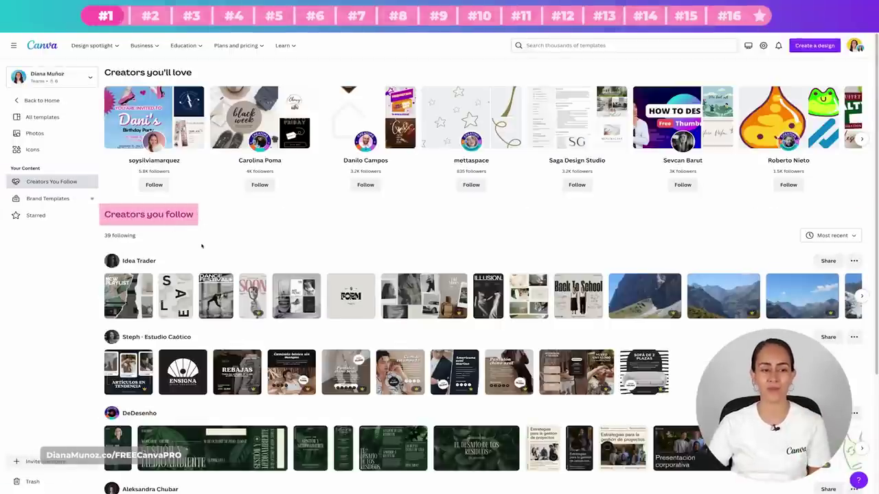
scroll(201, 246, "down", 1)
scroll(169, 269, "down", 1)
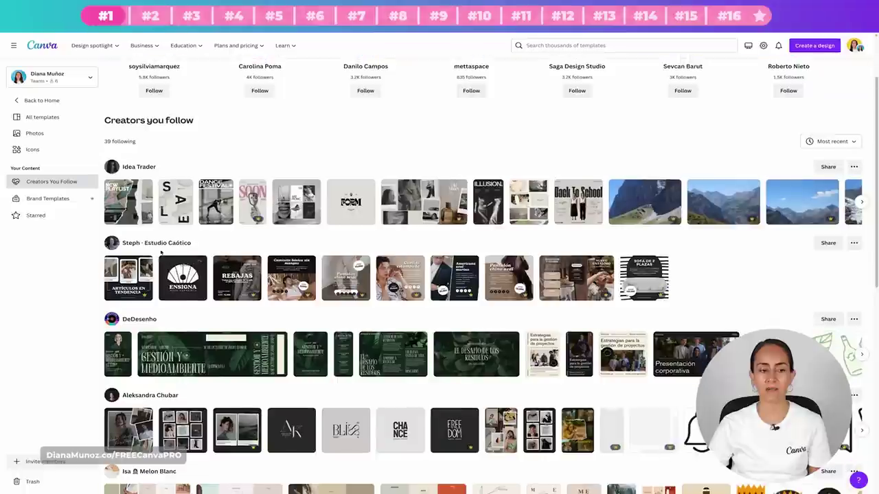
scroll(161, 246, "down", 4)
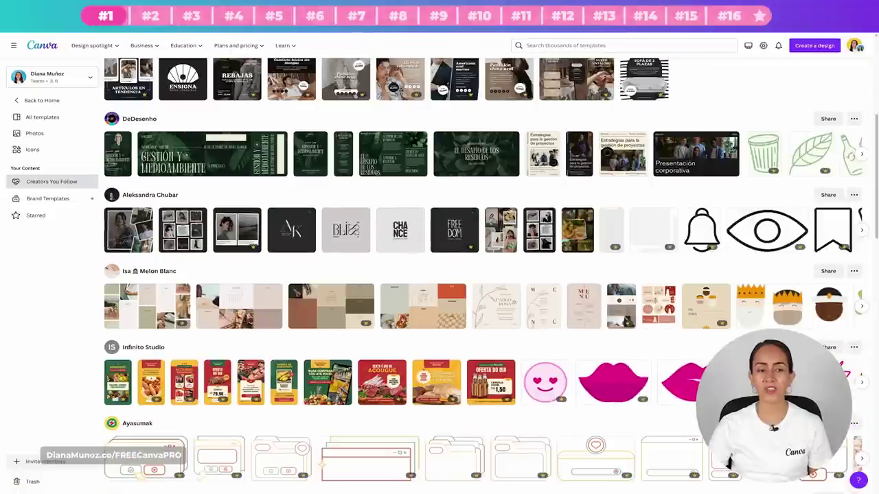
scroll(538, 344, "down", 1)
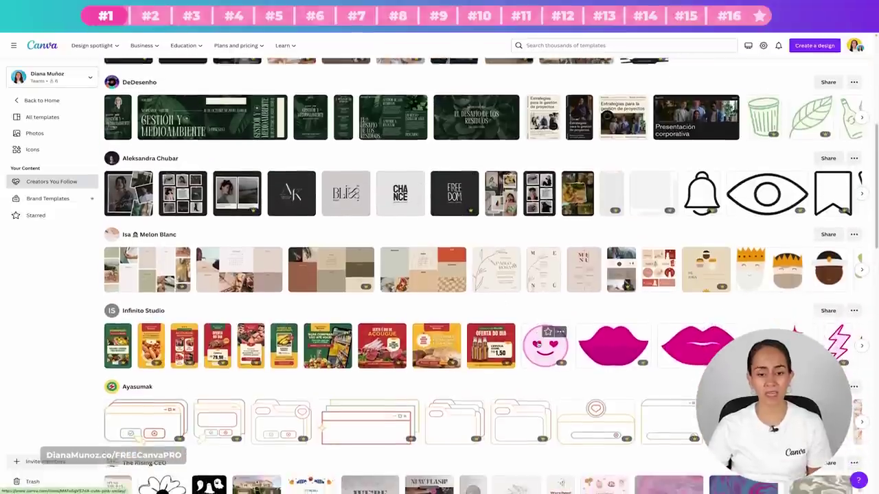
scroll(538, 344, "down", 4)
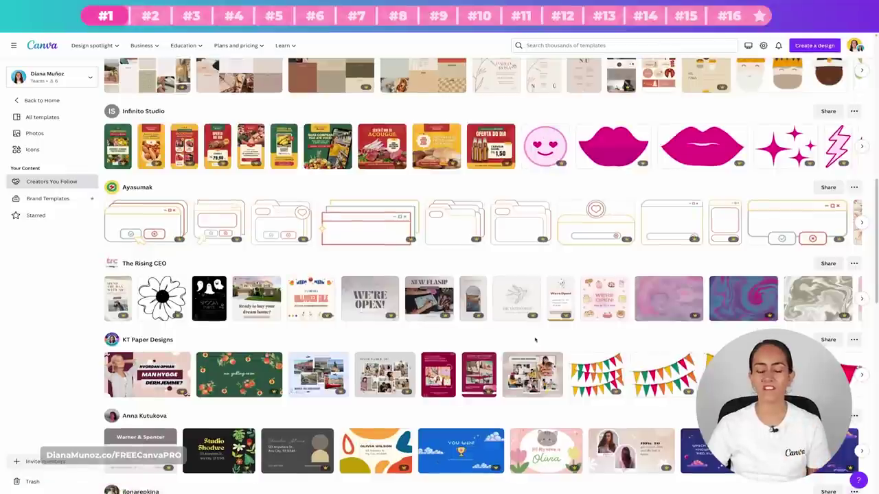
scroll(534, 339, "down", 3)
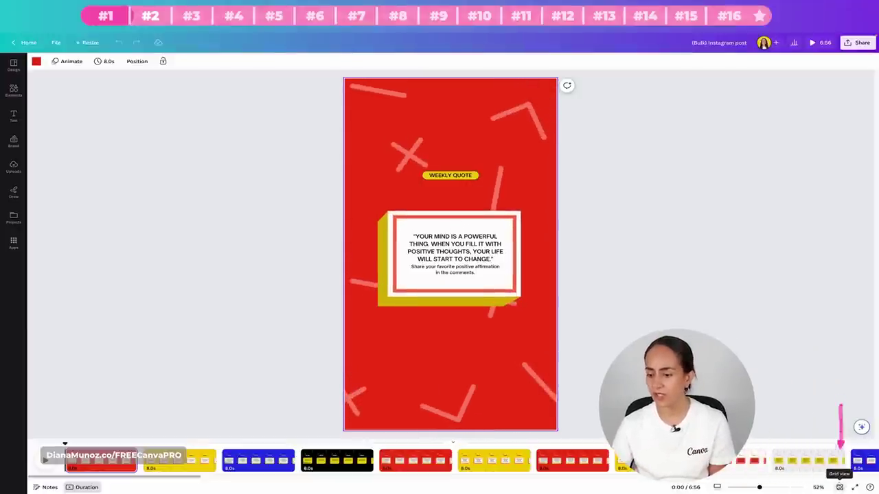
- Show the (Bulk) Instagram post design in grid view, look through all its pages and reopen page 1
left_click(839, 487)
scroll(253, 158, "down", 5)
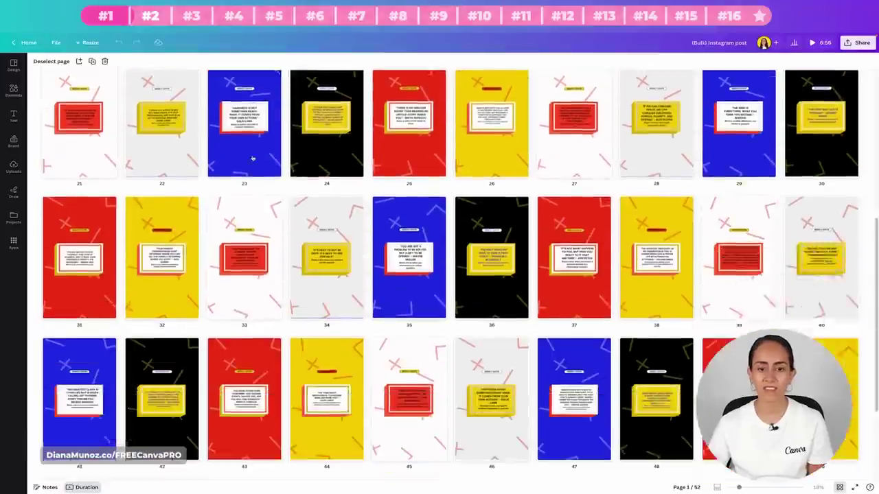
scroll(253, 158, "down", 3)
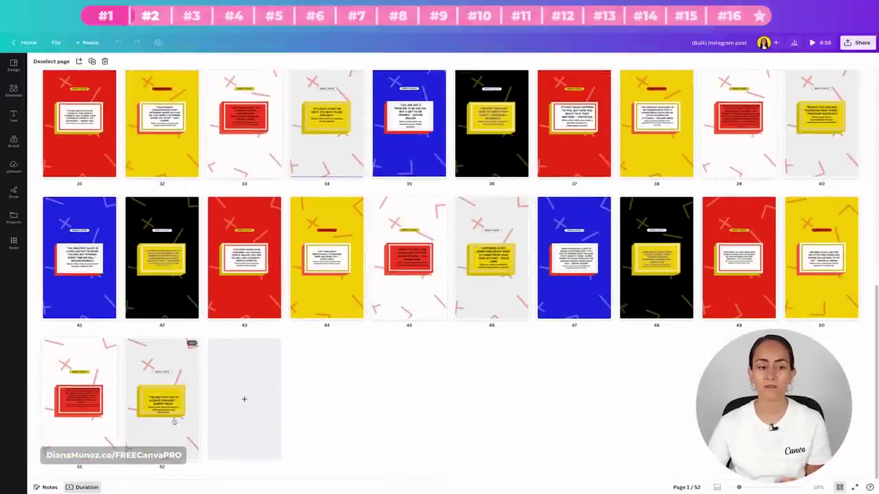
scroll(415, 413, "up", 8)
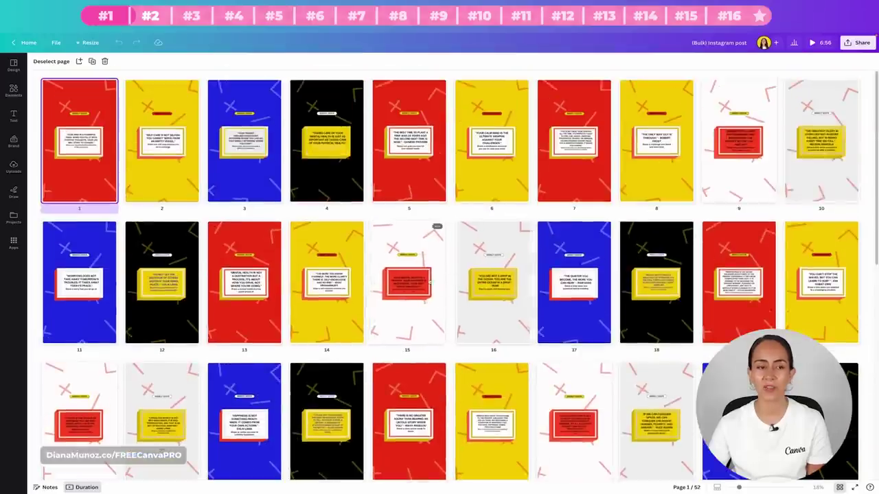
double_click(78, 131)
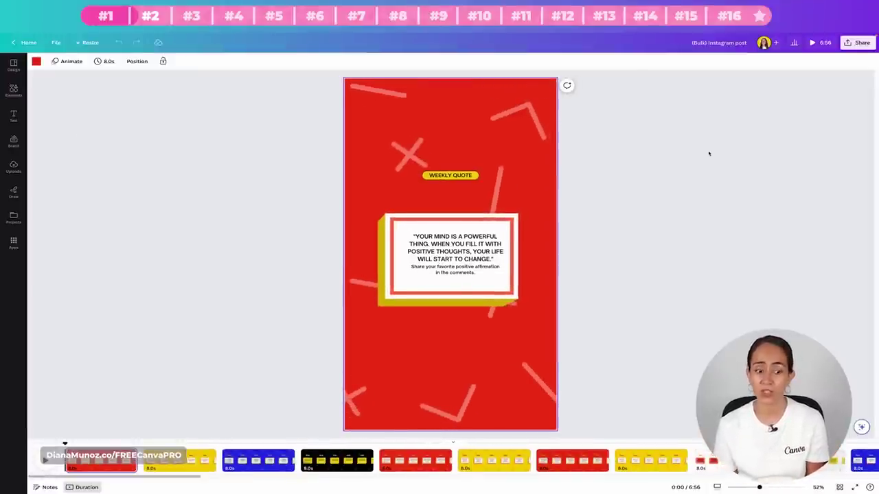
- Download all pages of the (Bulk) Instagram post design as separate MP4 Video files in 1080p (HD)
left_click(707, 153)
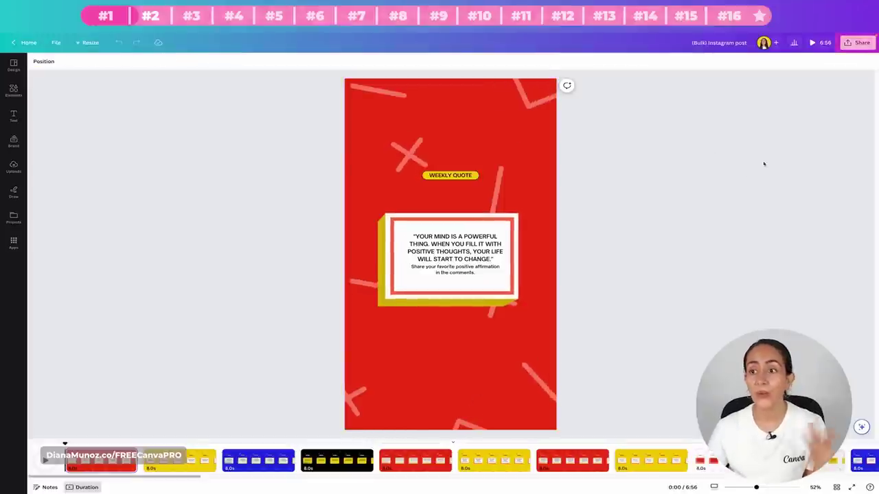
left_click(862, 44)
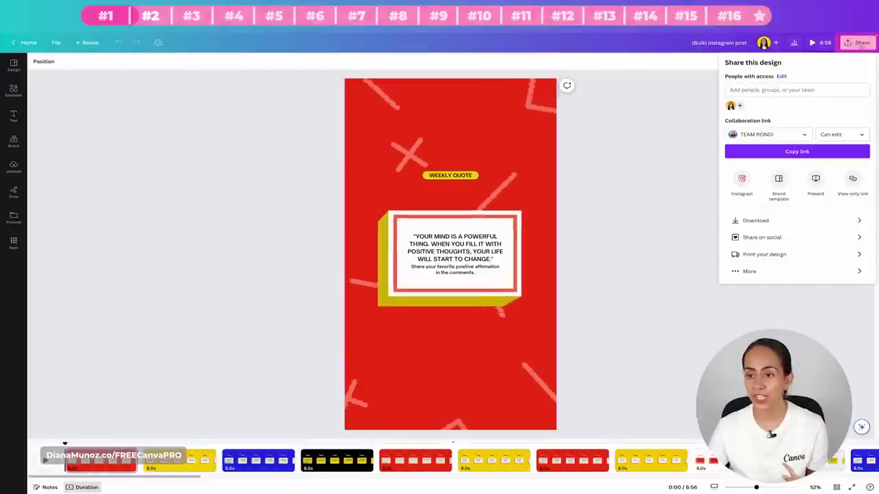
left_click(775, 220)
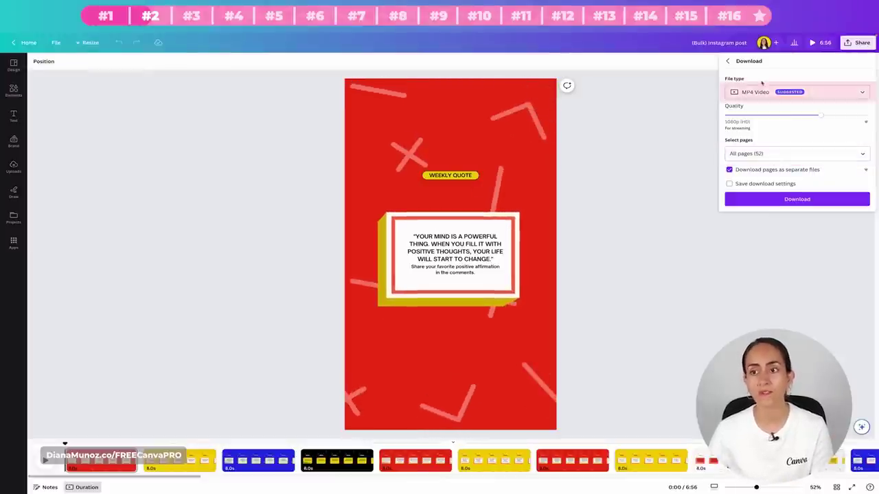
left_click(808, 199)
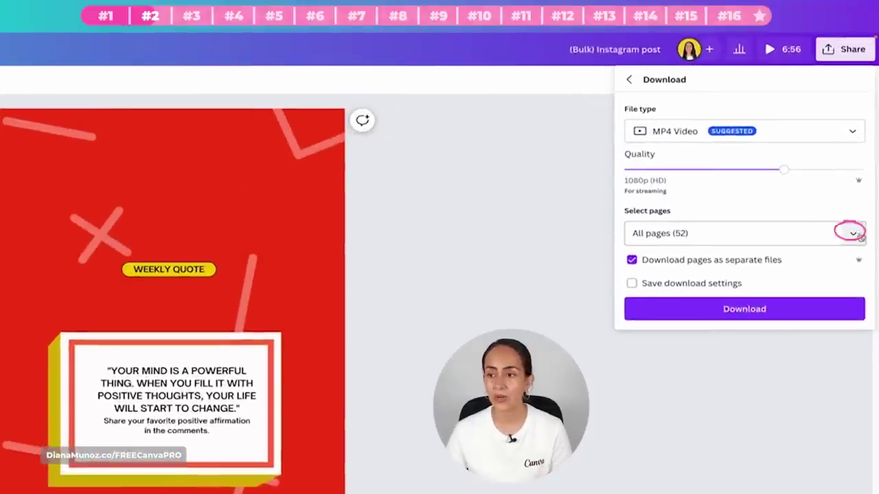
- Limit the page selection to pages 1, 2 and 3 and download them as separate MP4 Video files
left_click(858, 232)
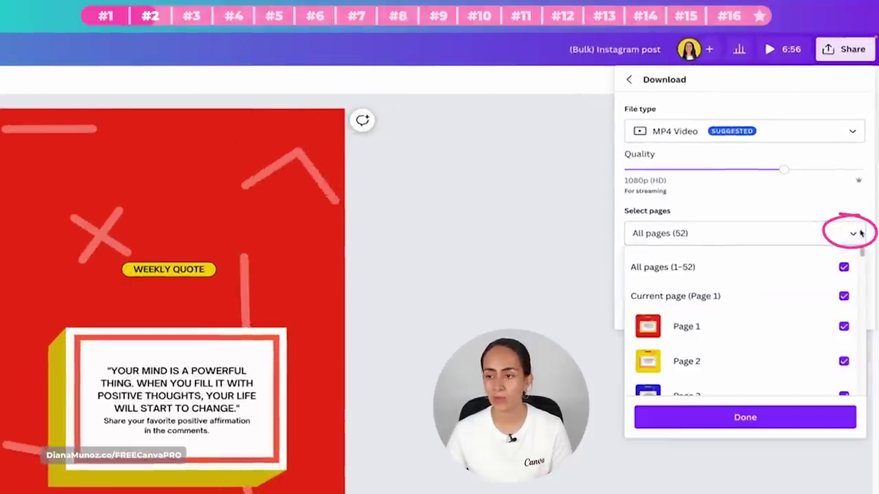
left_click(843, 267)
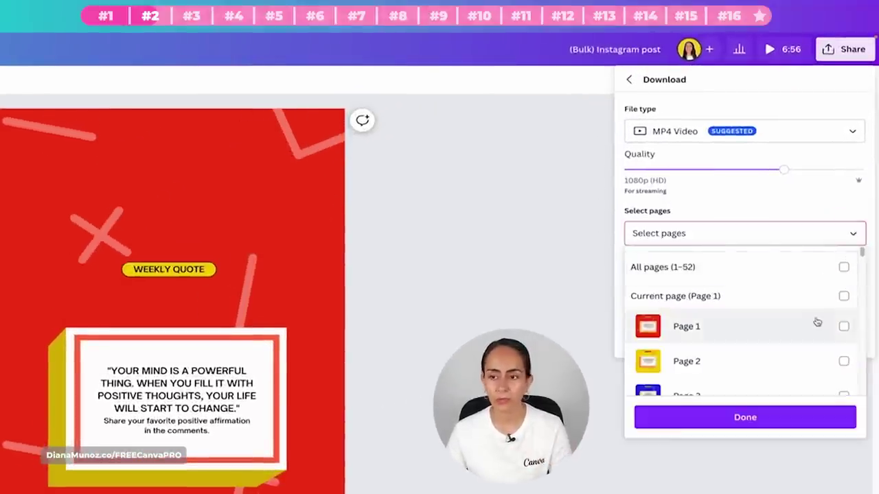
left_click(843, 325)
left_click(843, 360)
scroll(807, 355, "down", 1)
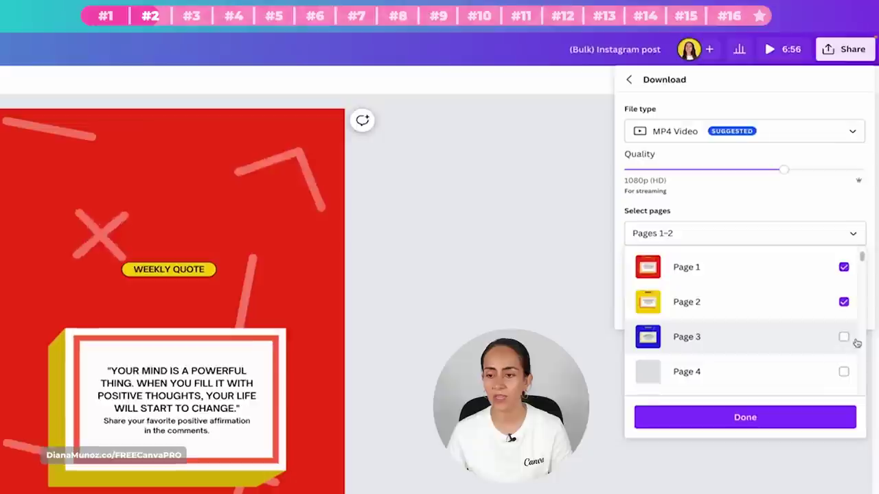
left_click(843, 337)
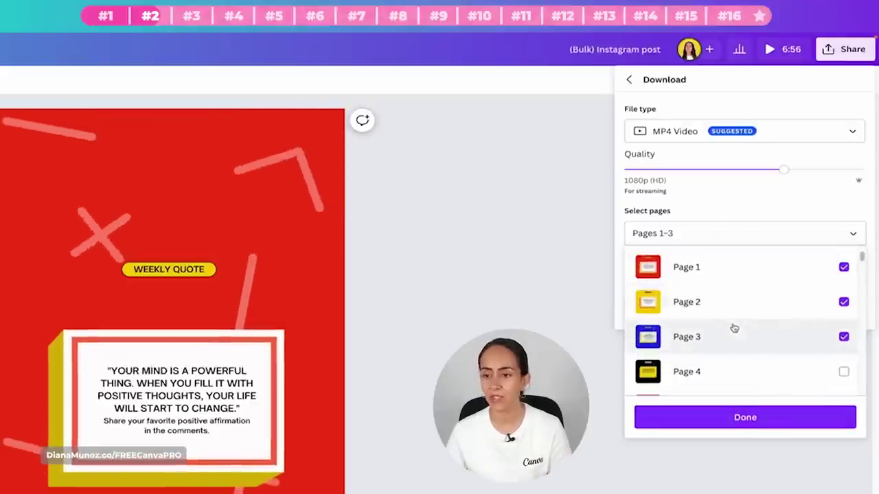
left_click(742, 420)
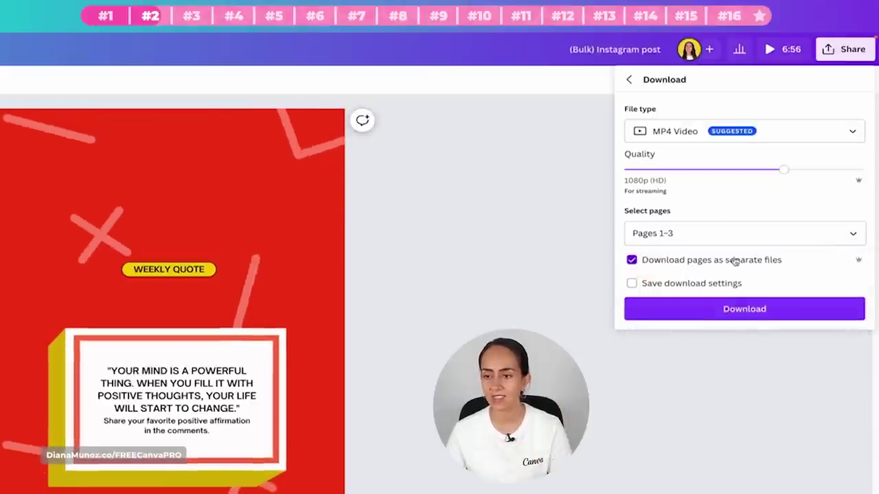
left_click(755, 310)
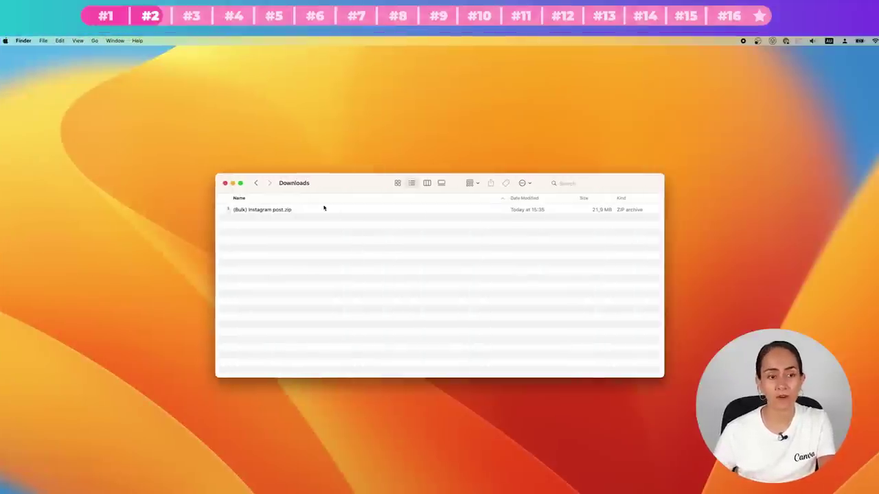
- In Finder, extract (Bulk) Instagram post.zip from Downloads and look through the MP4 files in the extracted folder
double_click(274, 209)
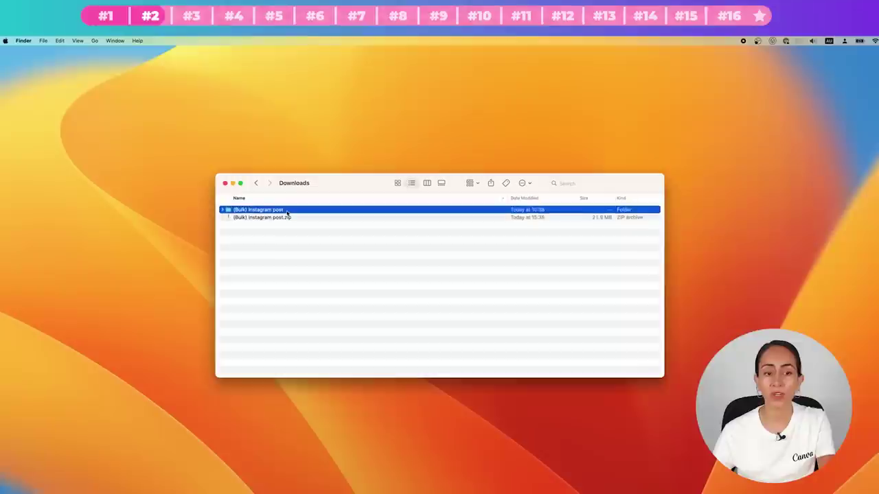
left_click(222, 210)
scroll(316, 298, "down", 10)
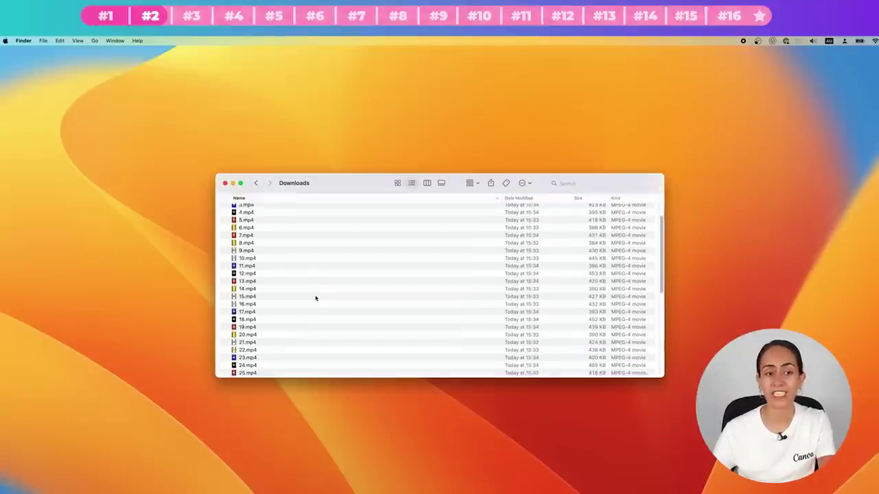
scroll(316, 298, "down", 3)
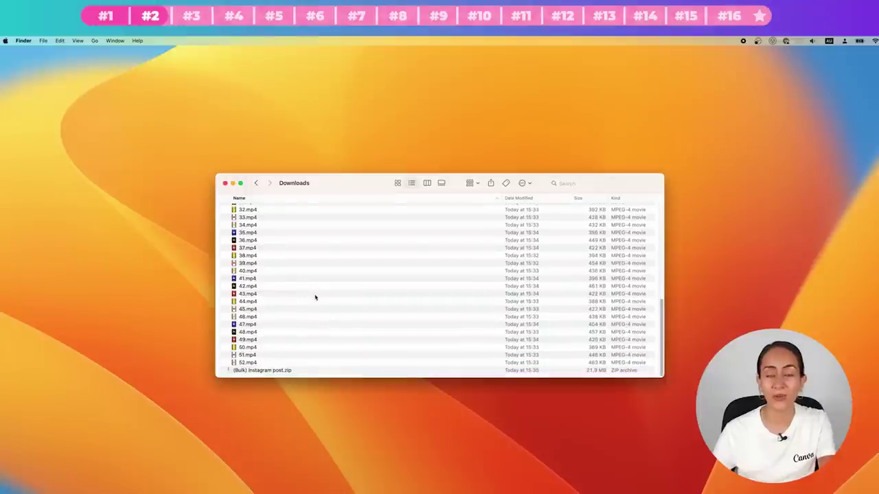
- Preview 1.mp4 and the videos that follow it in the extracted (Bulk) Instagram post folder
scroll(316, 298, "up", 15)
left_click(267, 220)
key("space")
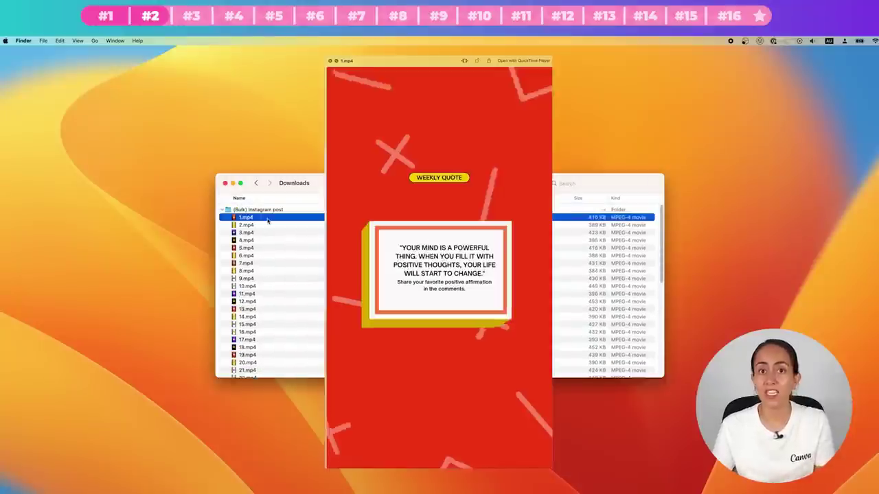
key("Down")
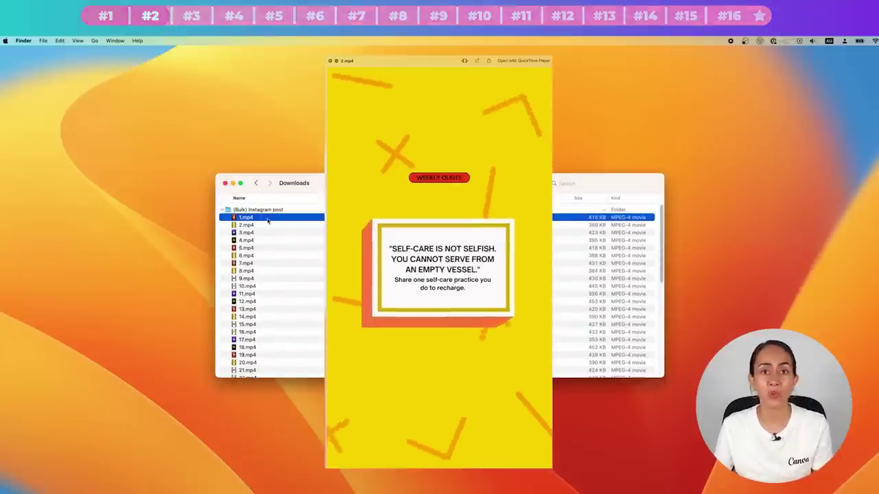
key("Down")
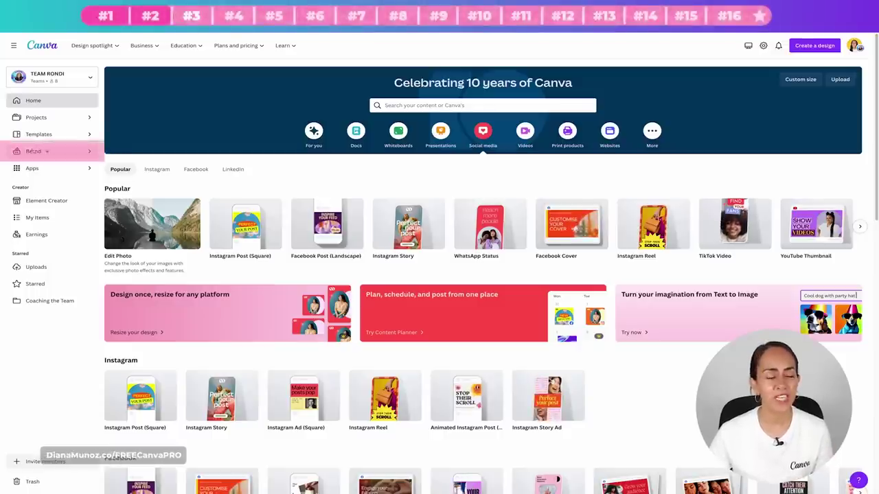
- Open the Team RonDi 2023 brand kit and start replacing its square logo across designs
left_click(33, 151)
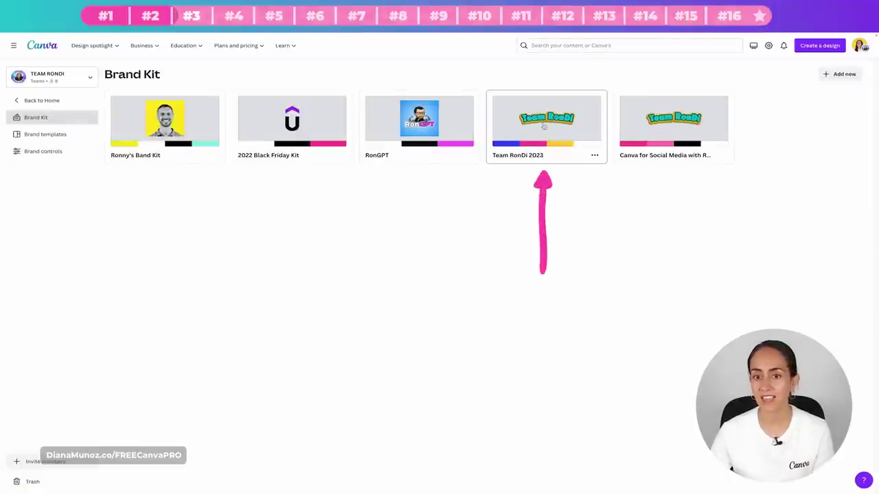
left_click(534, 120)
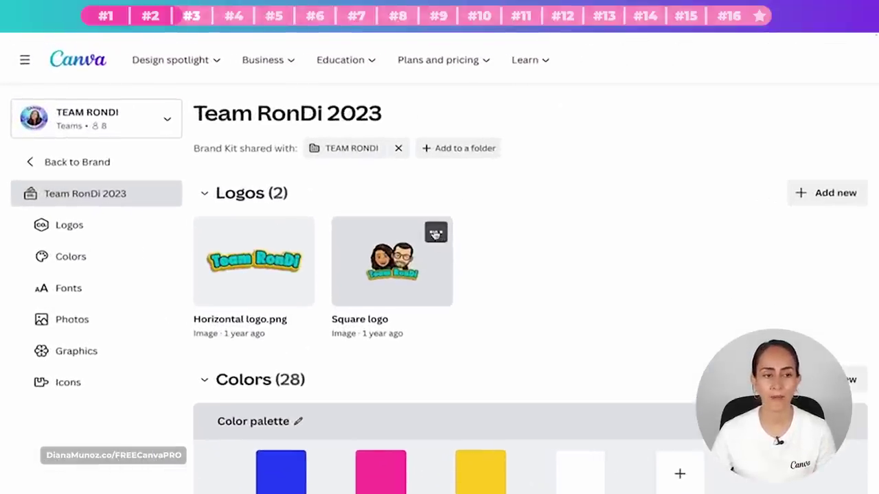
left_click(442, 234)
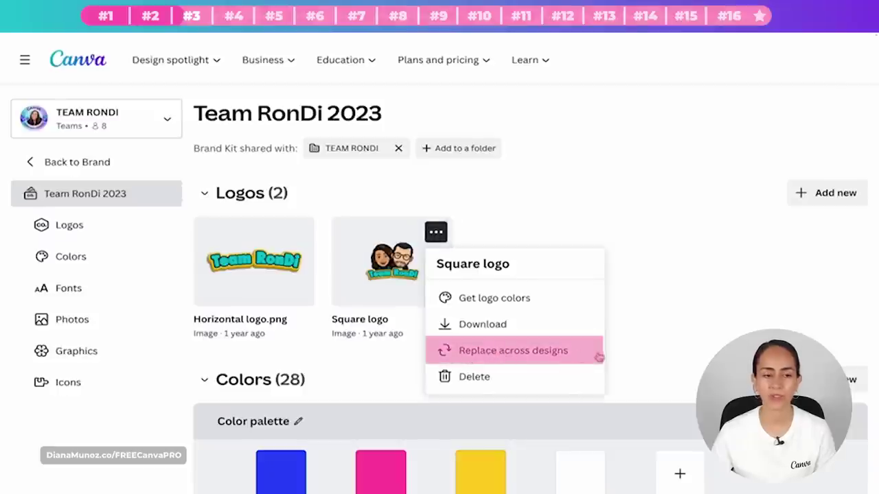
left_click(564, 357)
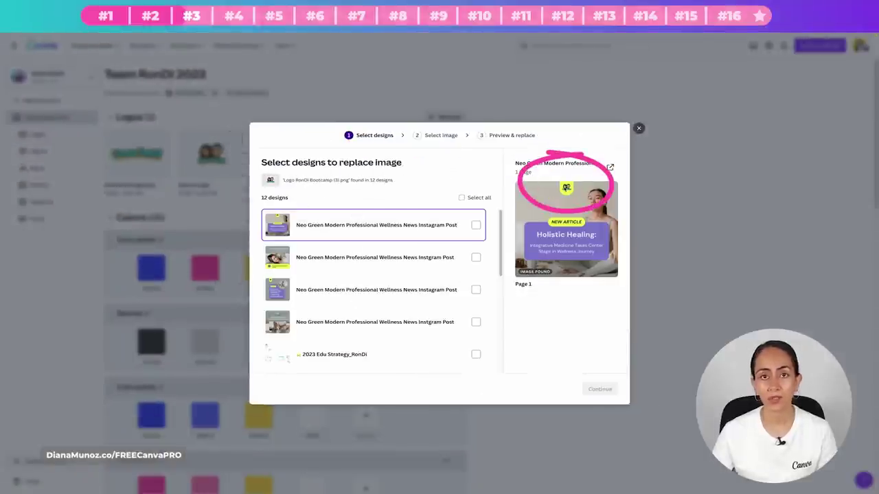
- Select the four Neo Green Modern Professional Wellness News Instagram Post designs for the logo replacement and continue to the image selection
left_click(476, 224)
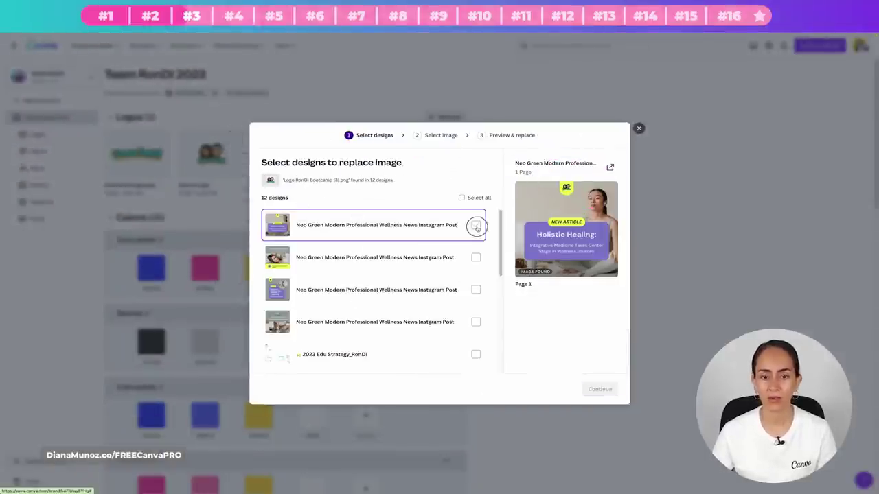
left_click(476, 257)
left_click(476, 290)
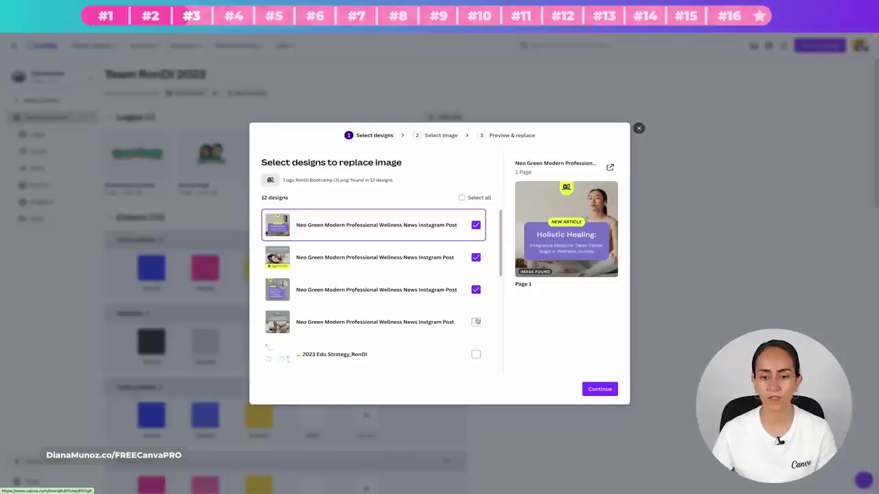
left_click(602, 389)
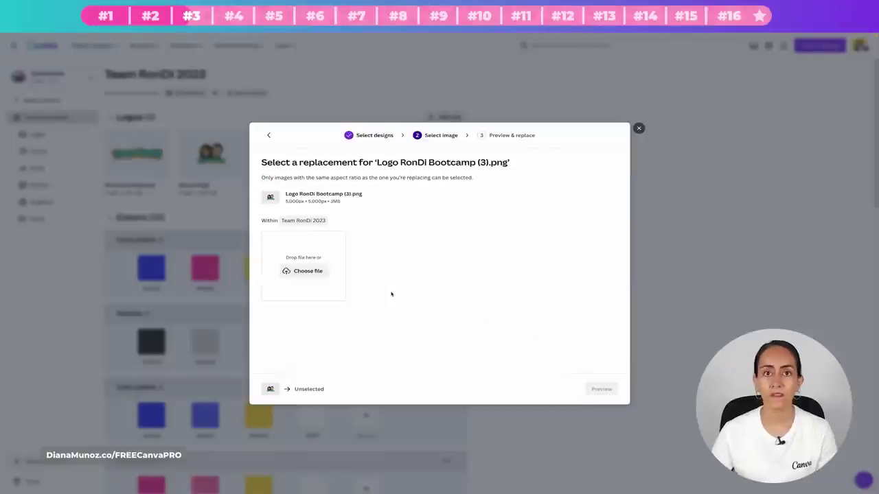
- Upload NEW LOGO.png, choose it as the replacement image and preview the replacement
left_click(317, 272)
left_click(348, 266)
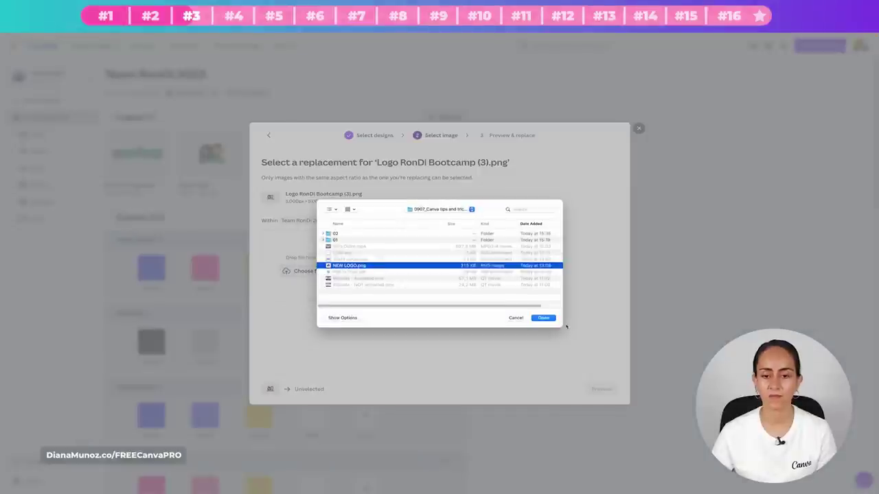
left_click(543, 318)
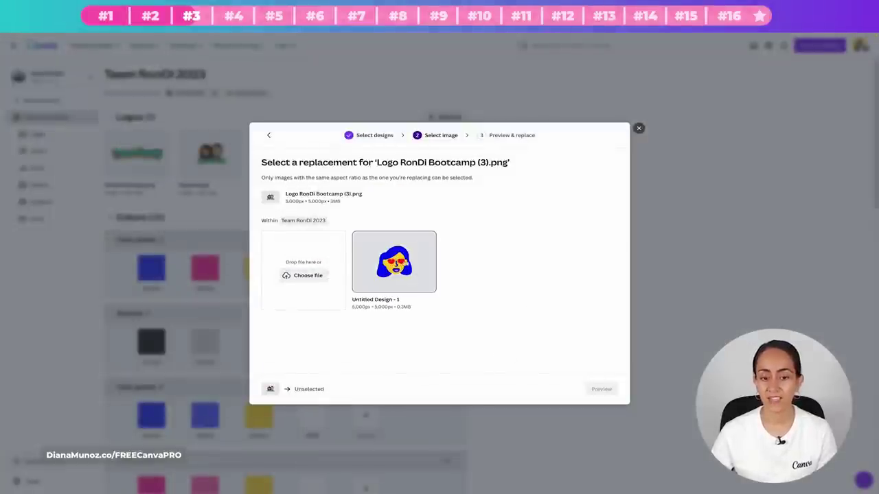
left_click(401, 267)
left_click(600, 389)
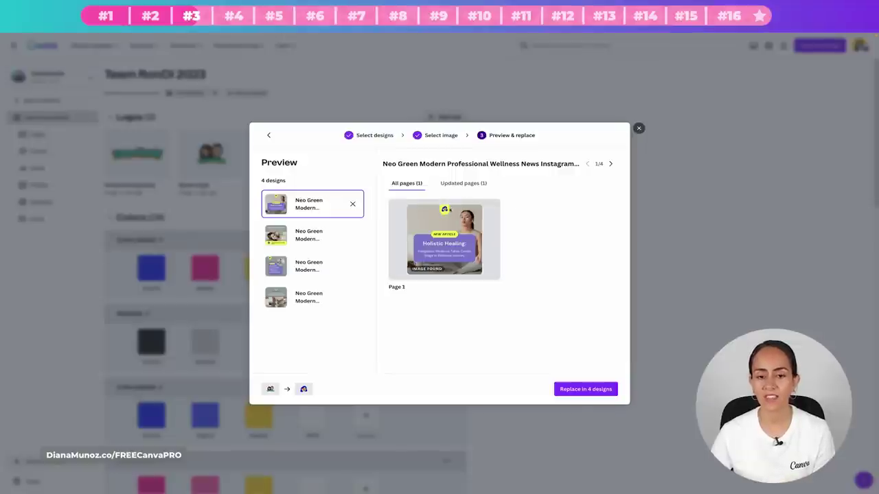
- Check the preview of each selected design and replace the logo in all 4 designs
left_click(610, 164)
left_click(610, 164)
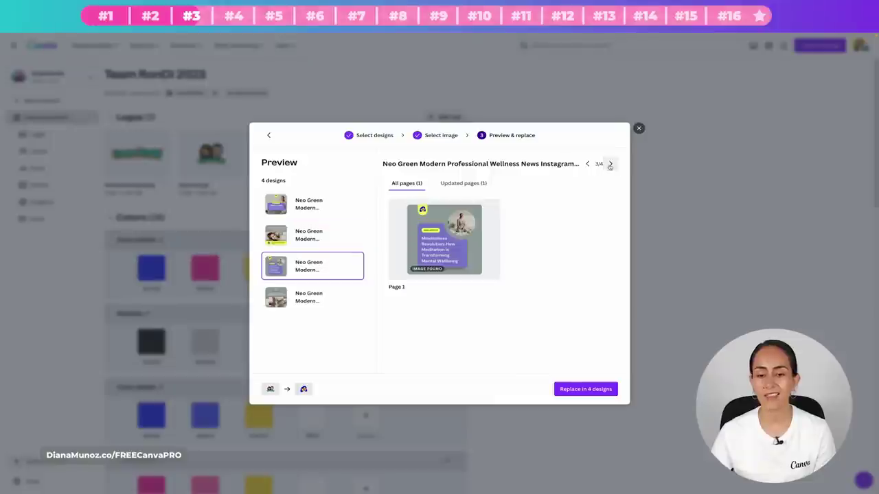
left_click(610, 164)
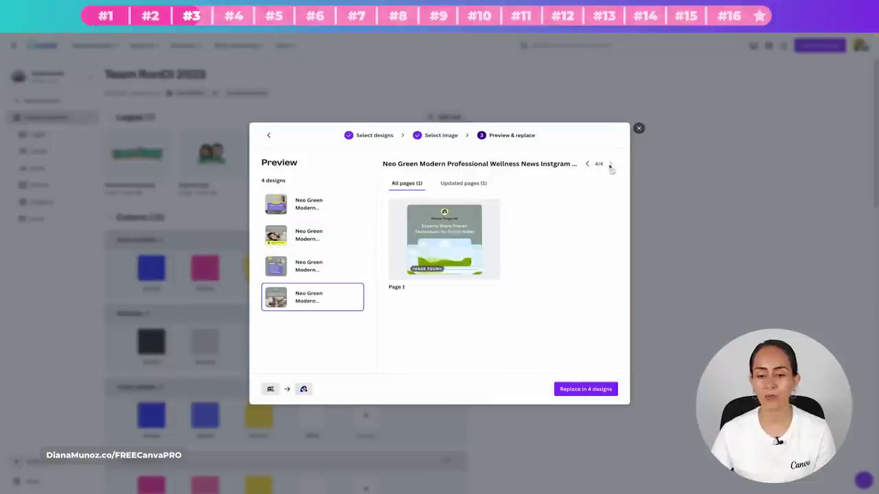
left_click(590, 389)
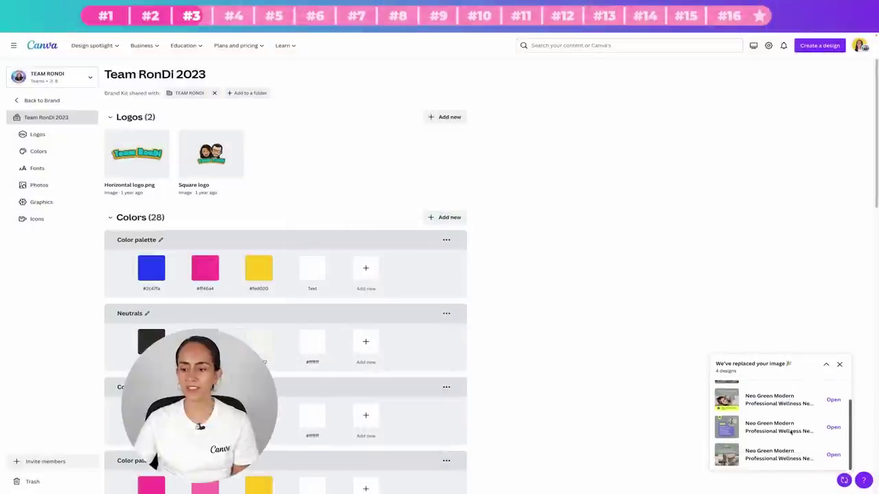
- Open the updated Neo Green Instagram post designs one by one to check the replaced logo
scroll(794, 434, "up", 1)
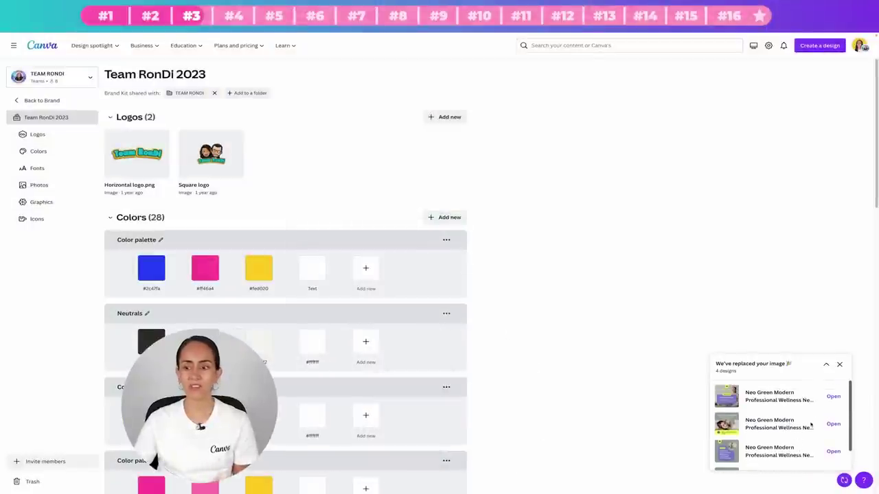
left_click(833, 397)
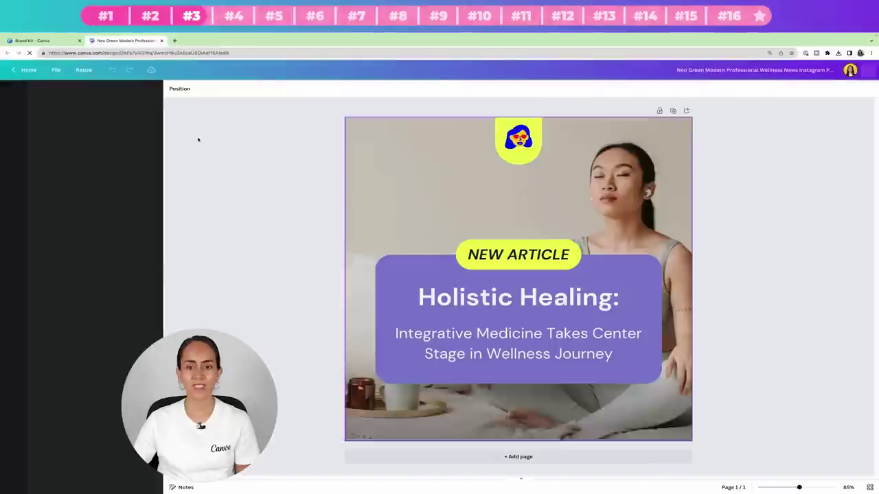
left_click(34, 40)
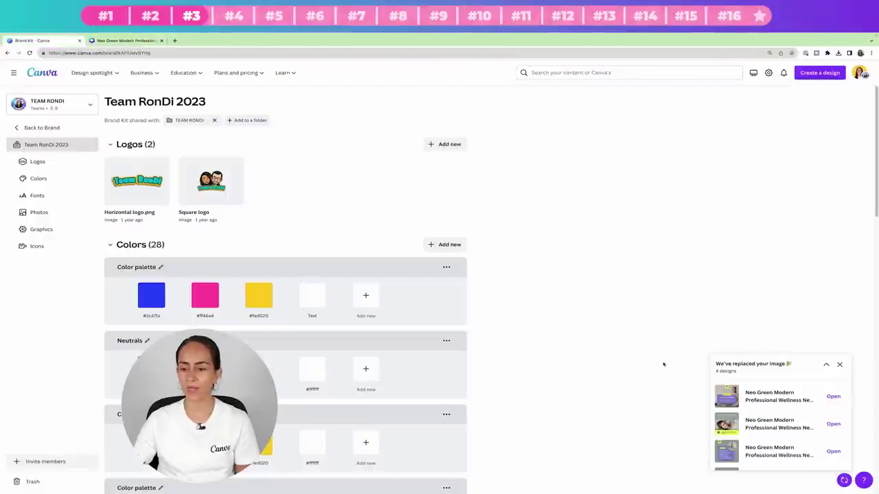
left_click(832, 420)
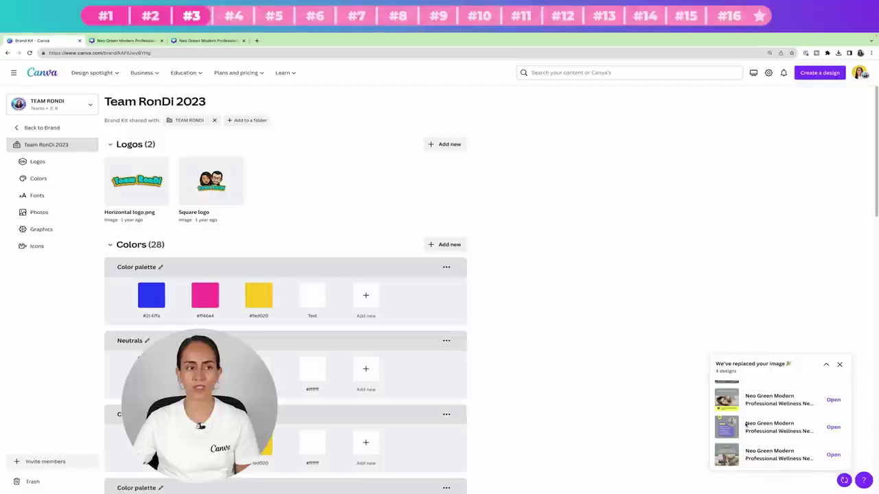
left_click(832, 427)
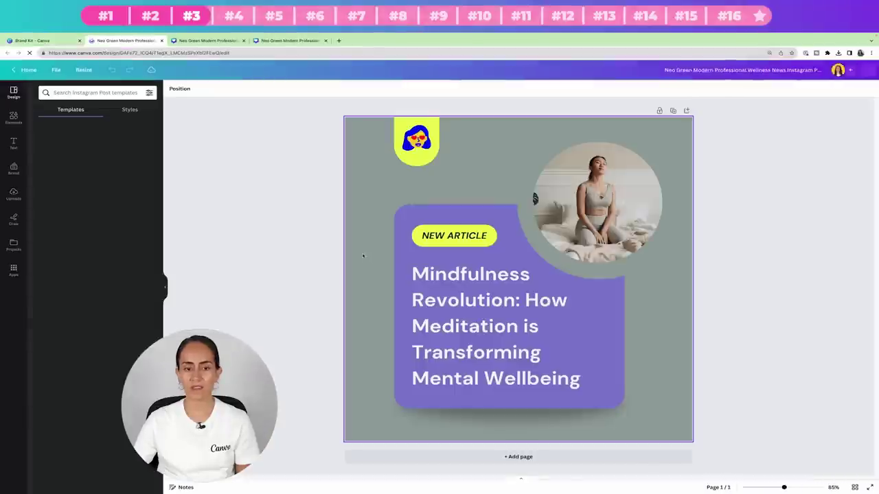
left_click(50, 40)
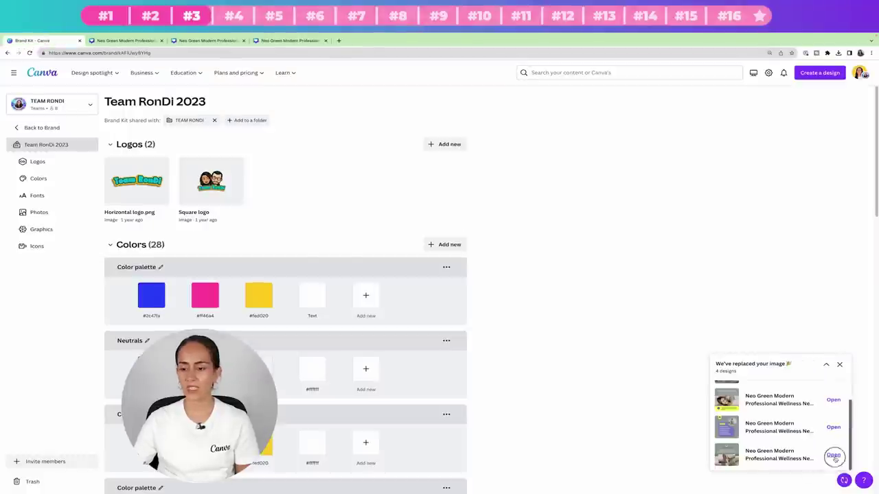
left_click(833, 457)
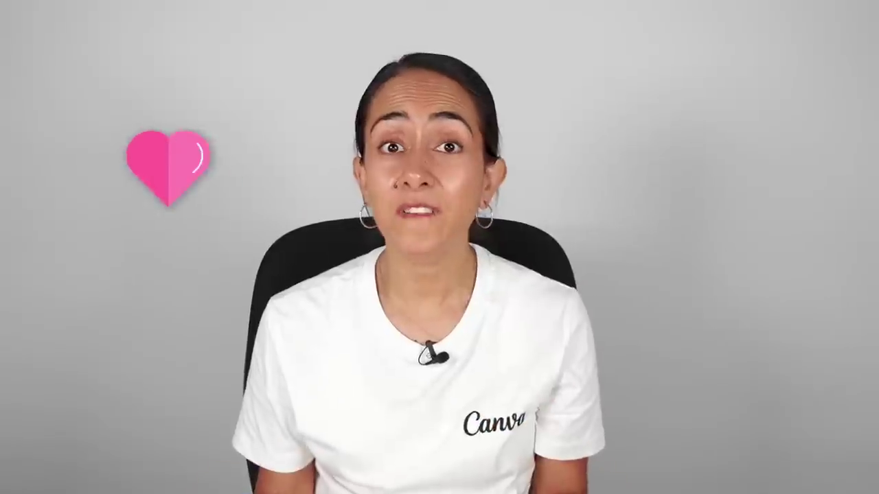
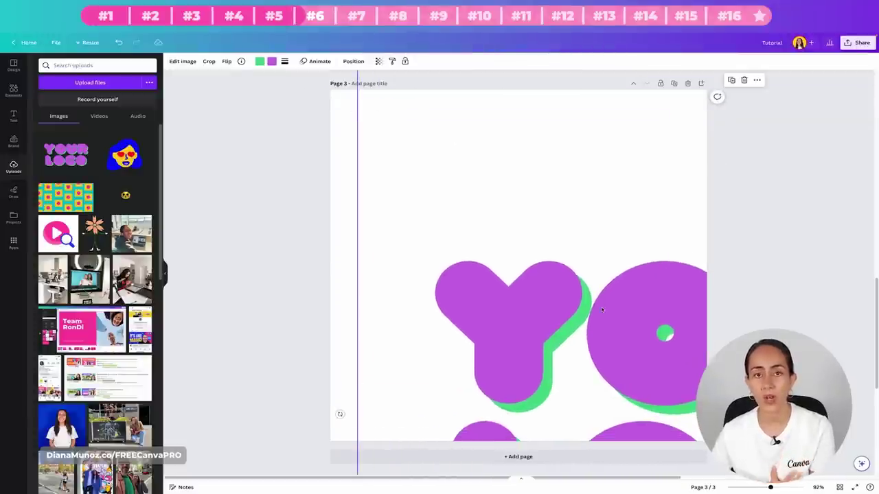
- Move the enlarged YOUR LOGO graphic around page 3 to inspect its edges and delete it
key("ctrl+z")
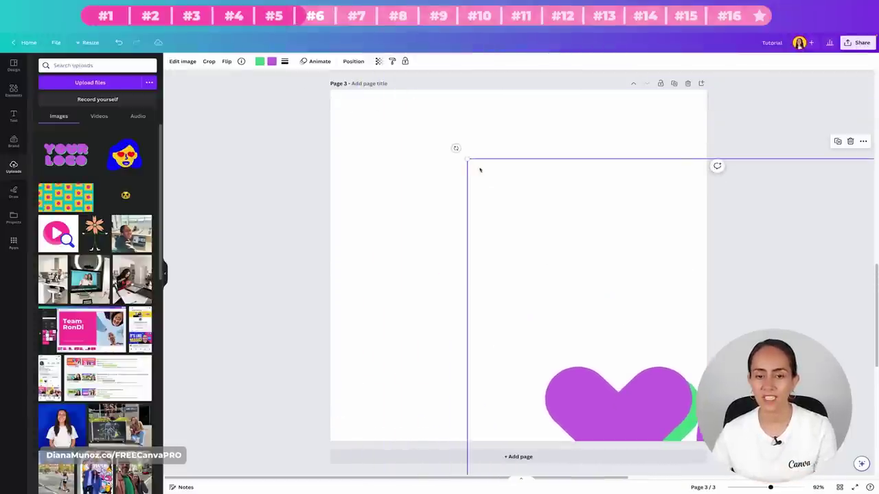
left_click_drag(456, 148, 232, 38)
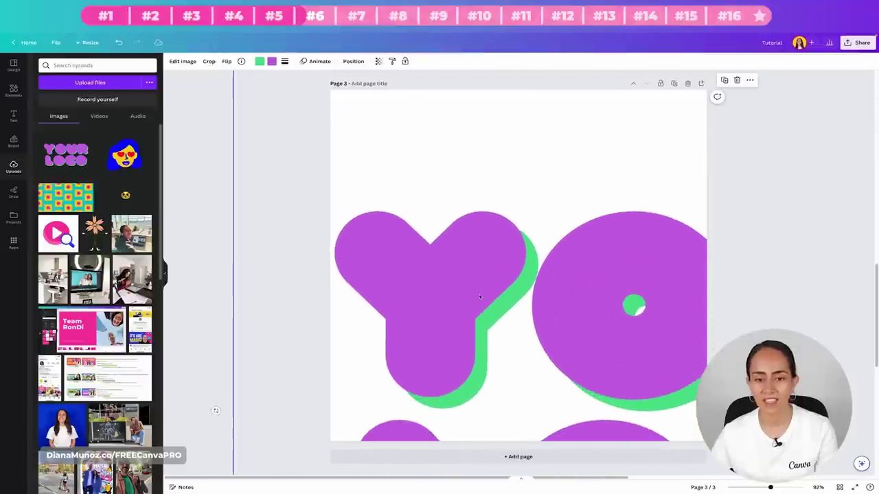
key("ctrl+z")
key("ctrl+z")
left_click_drag(652, 360, 453, 165)
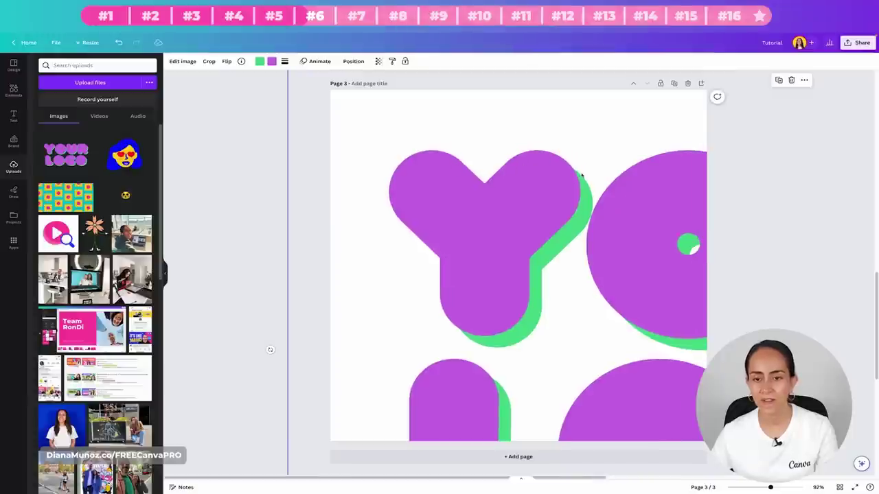
key("Delete")
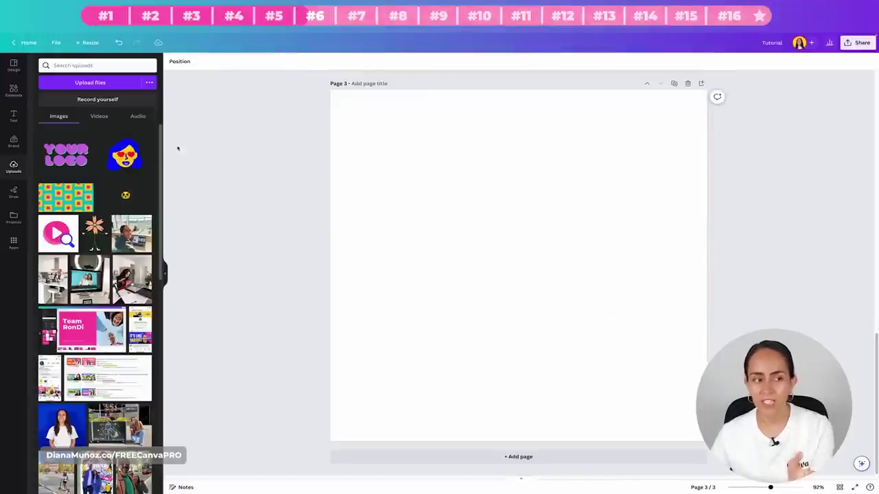
- Add the uploaded YOUR LOGO graphic to page 3 and recolor its letters blue and its shadow yellow
left_click(80, 159)
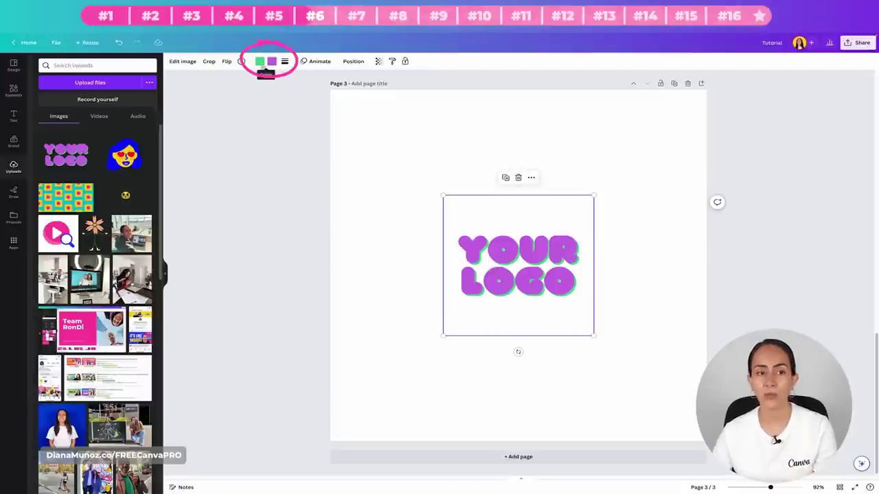
left_click(273, 62)
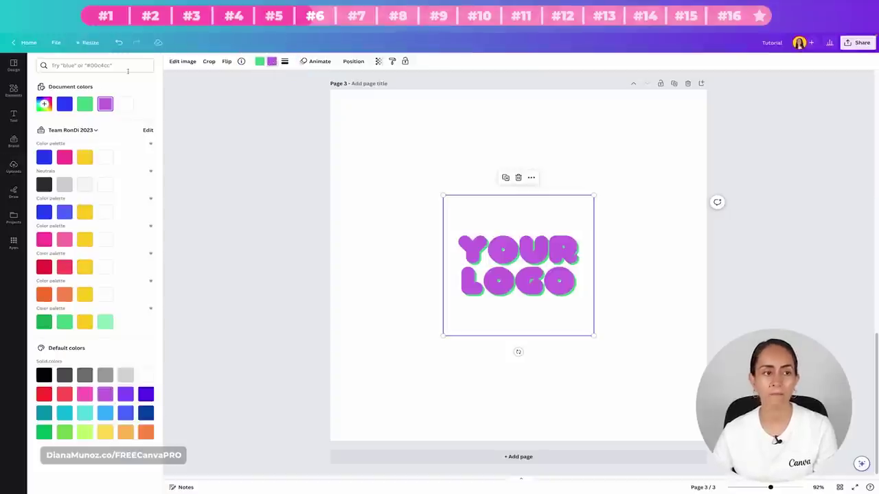
left_click(64, 103)
left_click(90, 158)
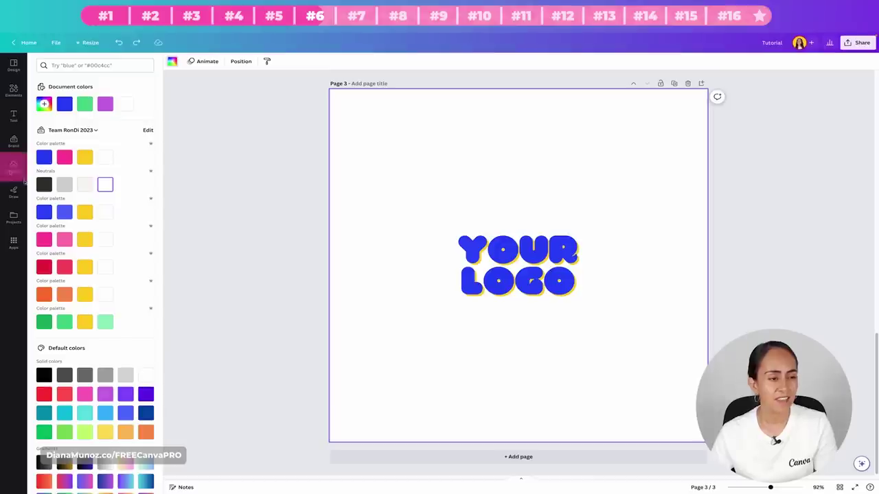
- Place the uploaded flower pattern enlarged across the upper part of page 3 and delete the logo beneath it
left_click(13, 165)
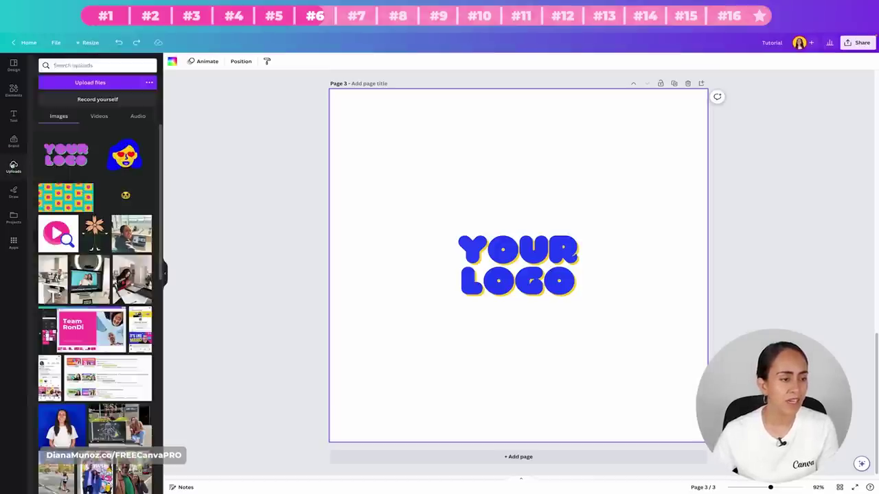
left_click(124, 223)
left_click_drag(592, 227, 808, 112)
left_click_drag(445, 304, 339, 282)
left_click(474, 304)
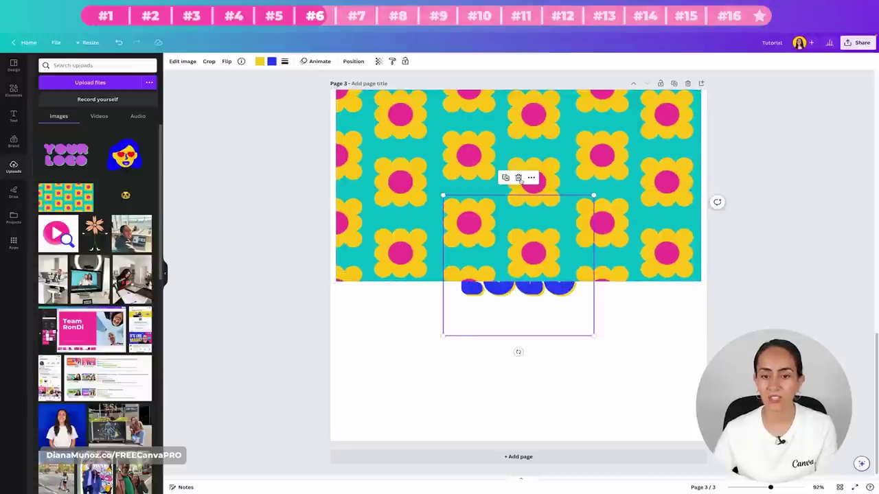
left_click(518, 178)
- Enlarge the flower pattern to cover all of page 3 and change its teal background to blue
left_click(421, 164)
left_click_drag(335, 280, 170, 486)
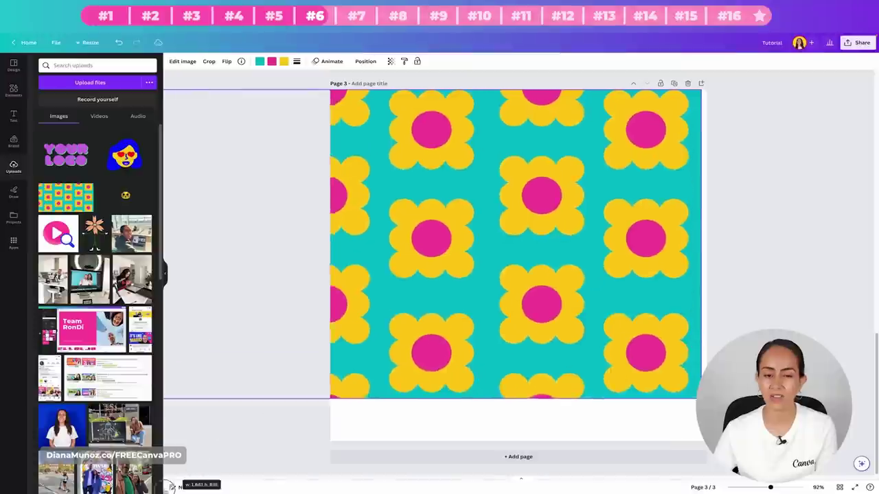
left_click_drag(700, 397, 806, 459)
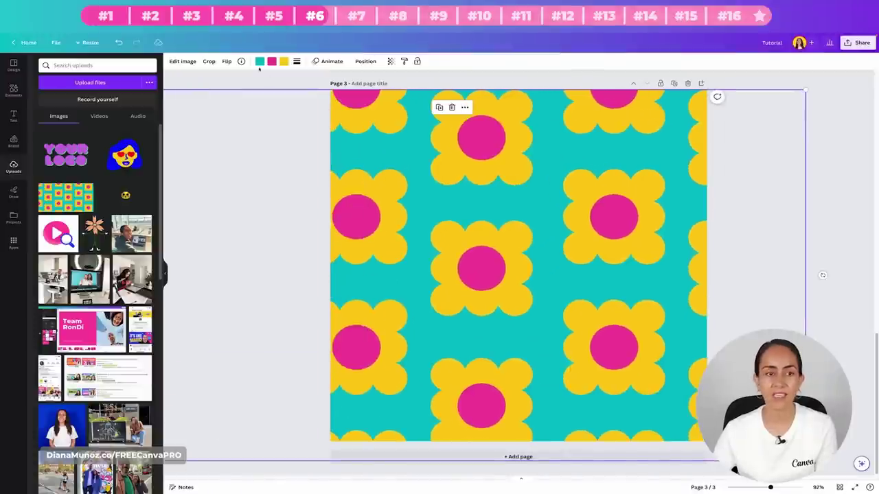
left_click(259, 61)
left_click(84, 104)
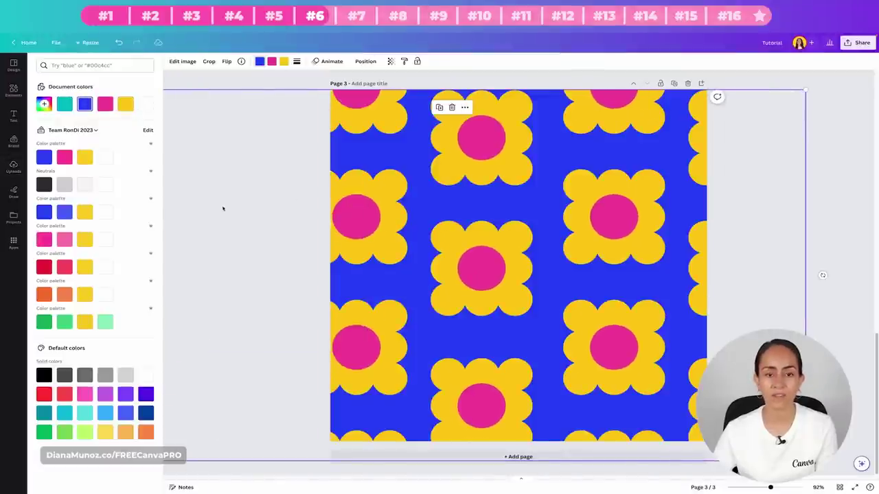
- Replace the pattern on page 3 with the uploaded flower character, enlarged near the middle of the page
left_click(13, 167)
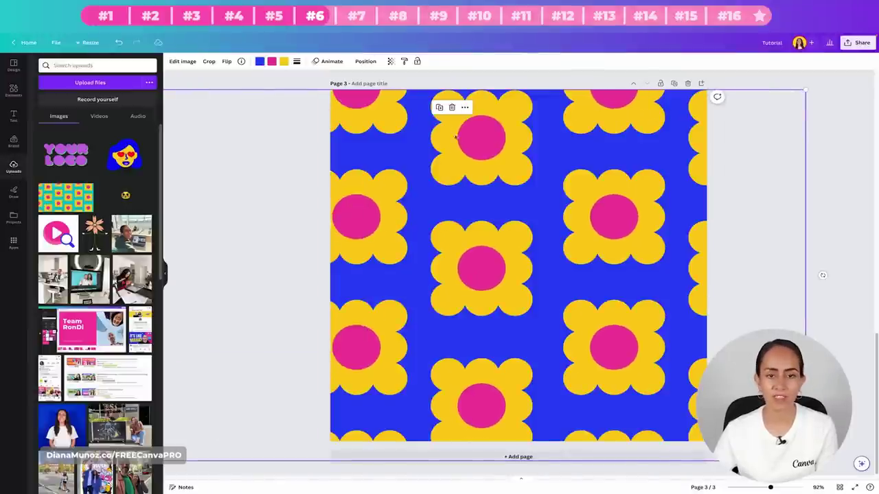
left_click(452, 107)
left_click(95, 232)
left_click_drag(565, 200, 632, 104)
left_click_drag(564, 232, 542, 273)
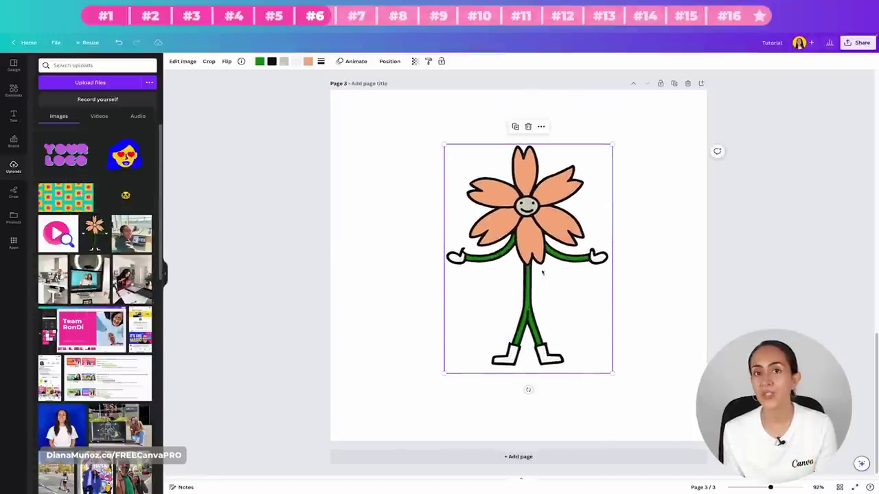
- Recolor the flower character on page 3 with yellow petals, a white face, and pink stem, arms and legs
left_click(308, 61)
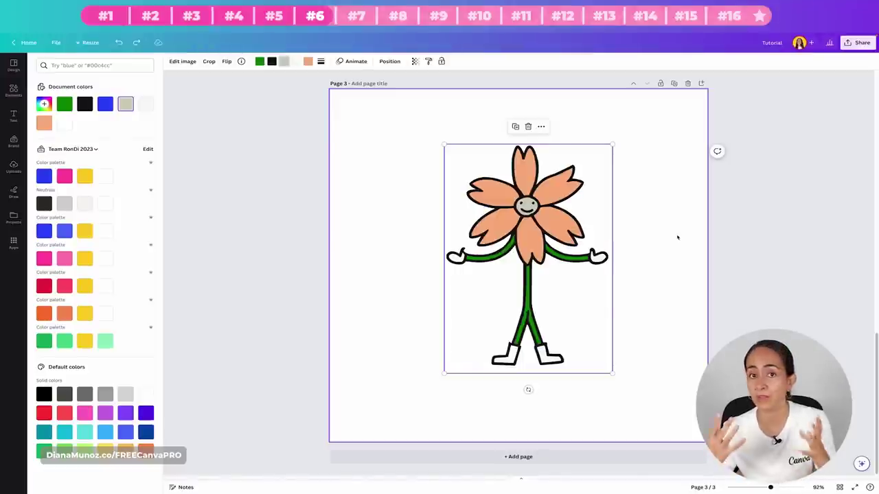
left_click(85, 176)
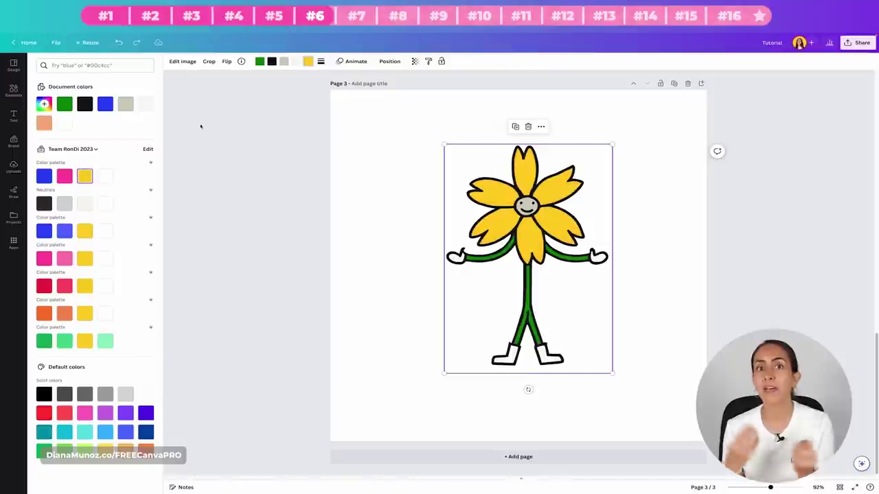
left_click(282, 63)
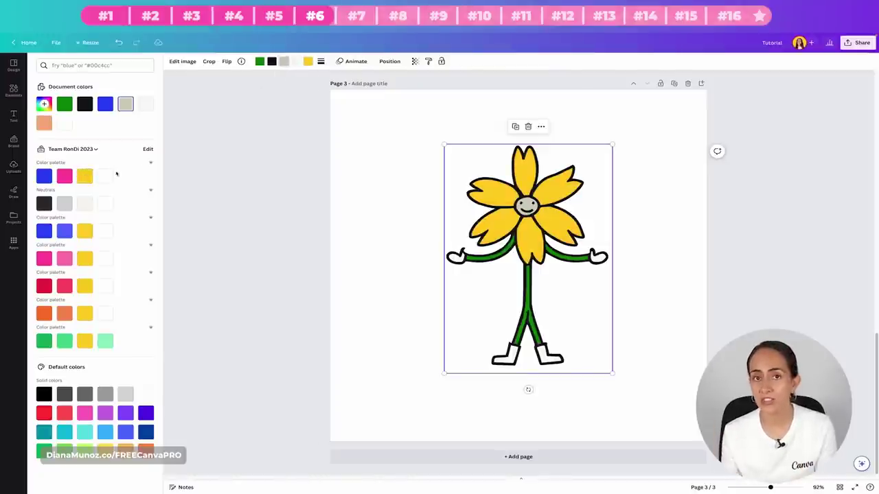
left_click(105, 176)
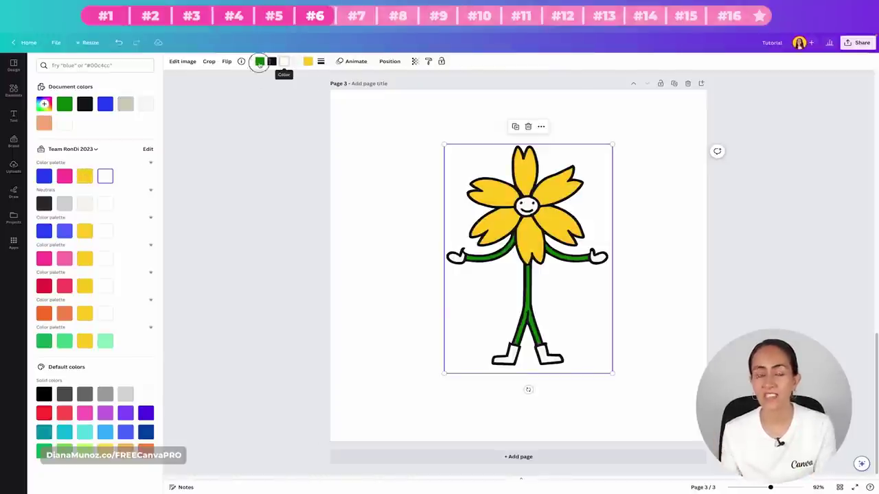
left_click(259, 61)
left_click(65, 176)
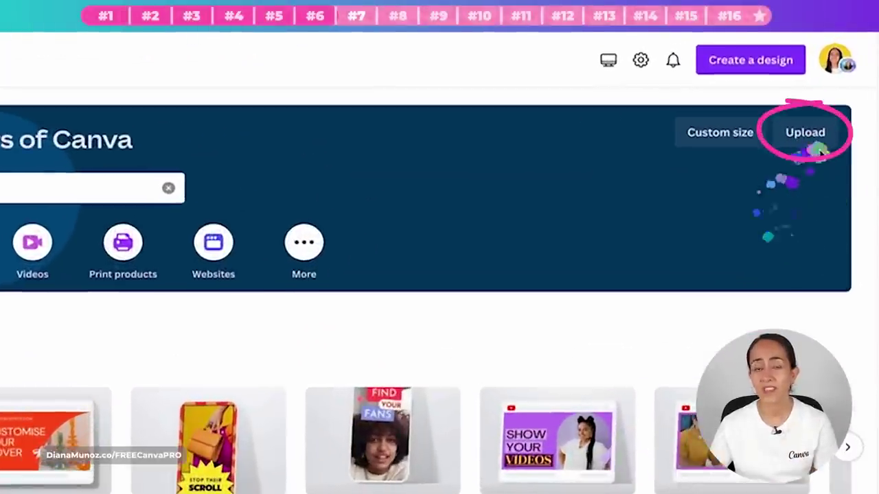
- Upload a PDF file from the Canva home page and open the imported PDF to Print.pdf design
left_click(804, 134)
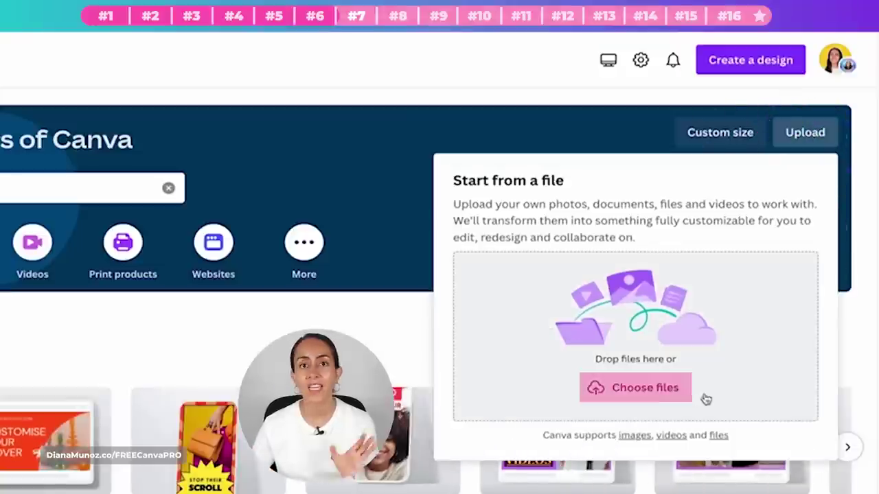
left_click(661, 398)
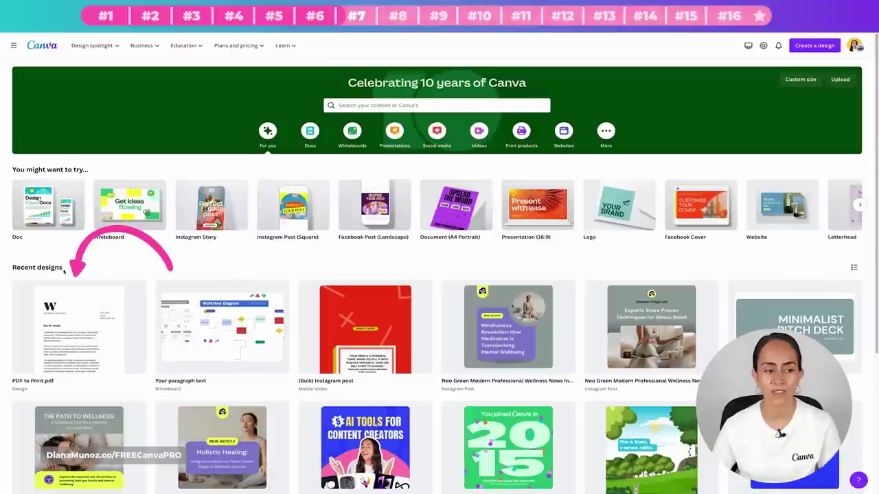
left_click(77, 317)
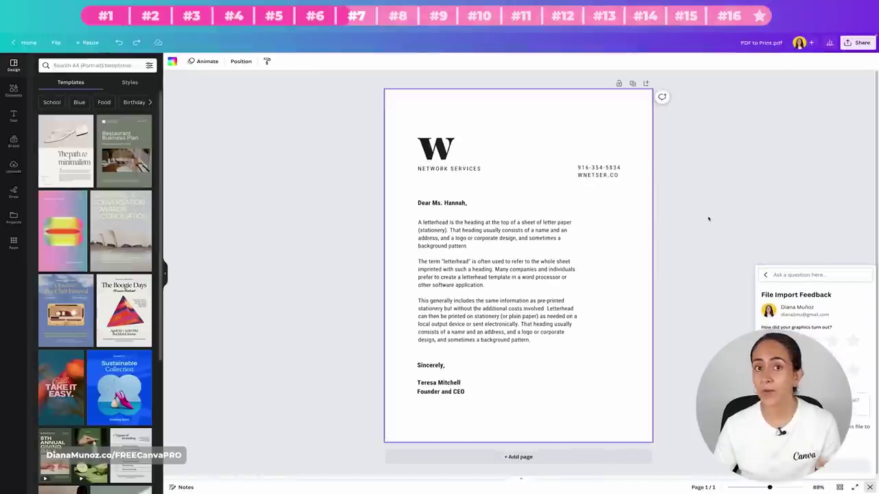
- Change the first three digits of the letterhead's phone number and replace the recipient's name in the greeting
left_click(613, 172)
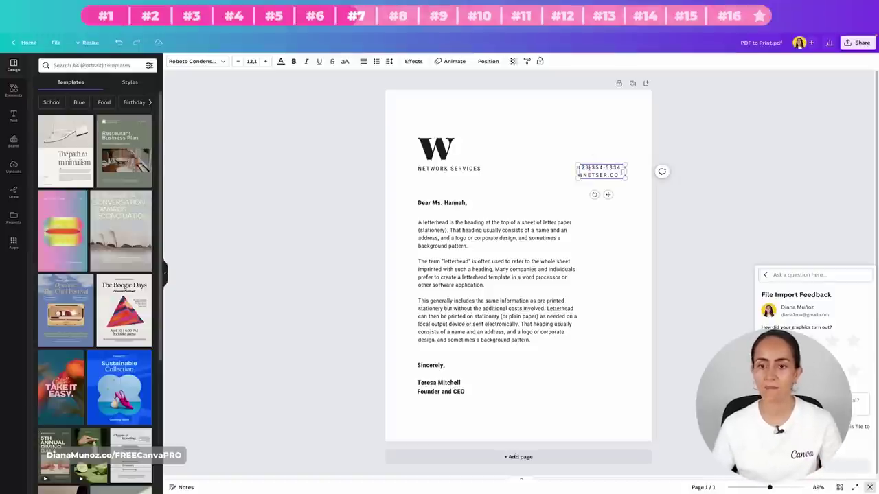
left_click(542, 208)
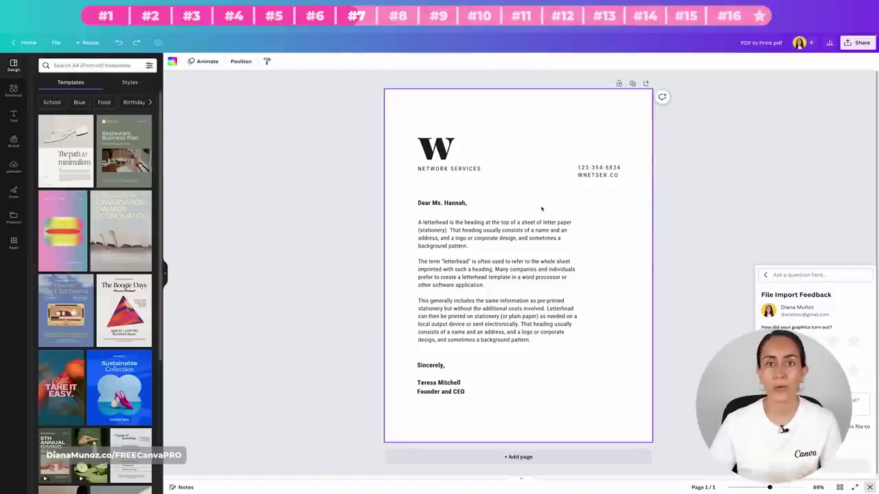
left_click(462, 203)
left_click(465, 203)
type("A")
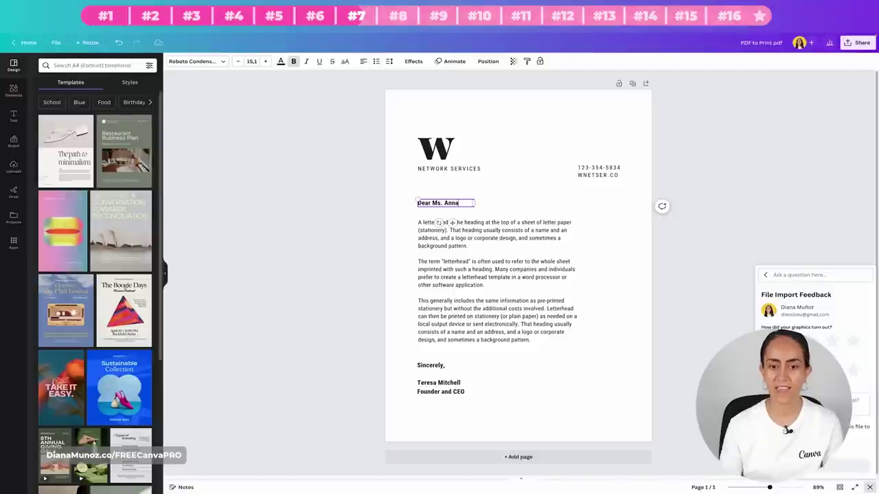
left_click(480, 201)
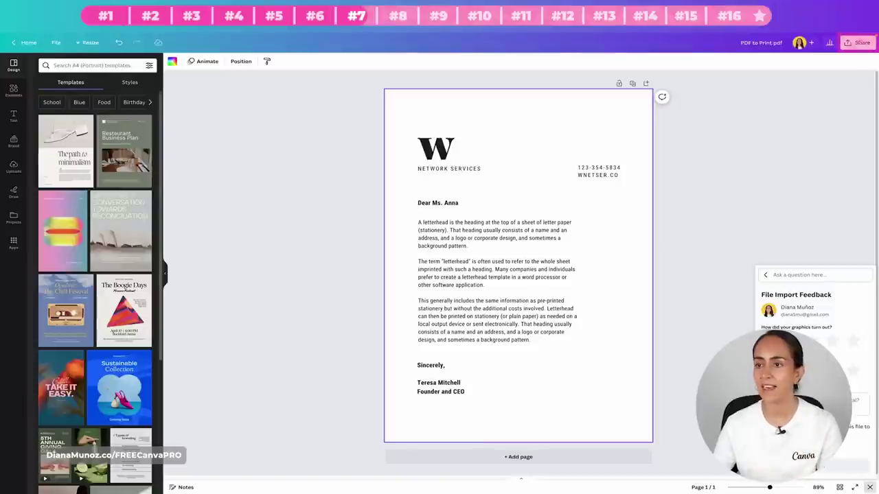
- Download the edited letter as a PDF Print file
left_click(852, 43)
left_click(741, 184)
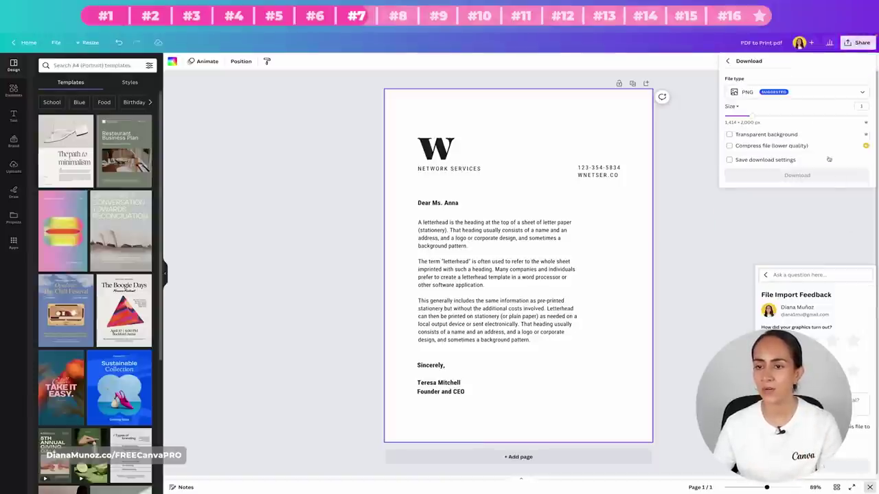
left_click(749, 92)
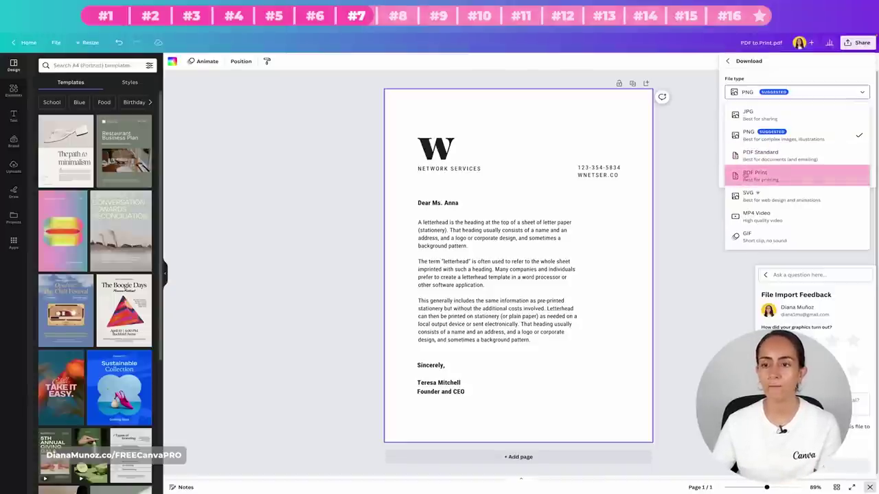
left_click(777, 173)
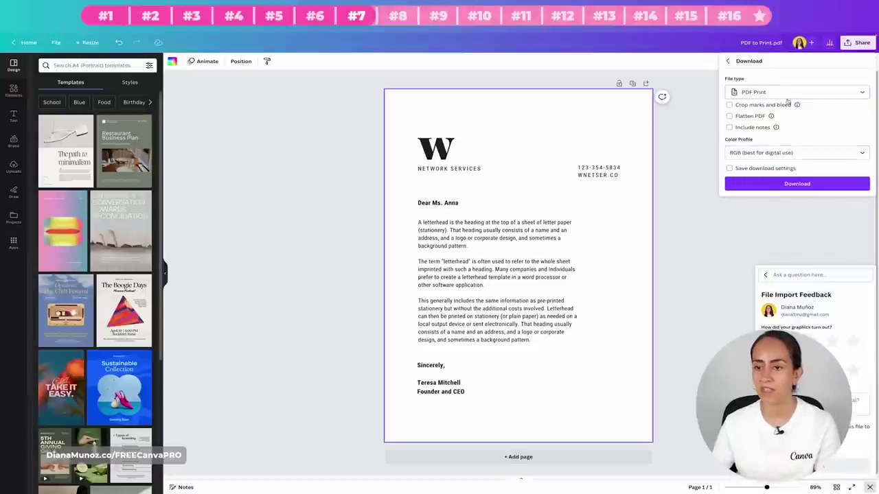
left_click(817, 185)
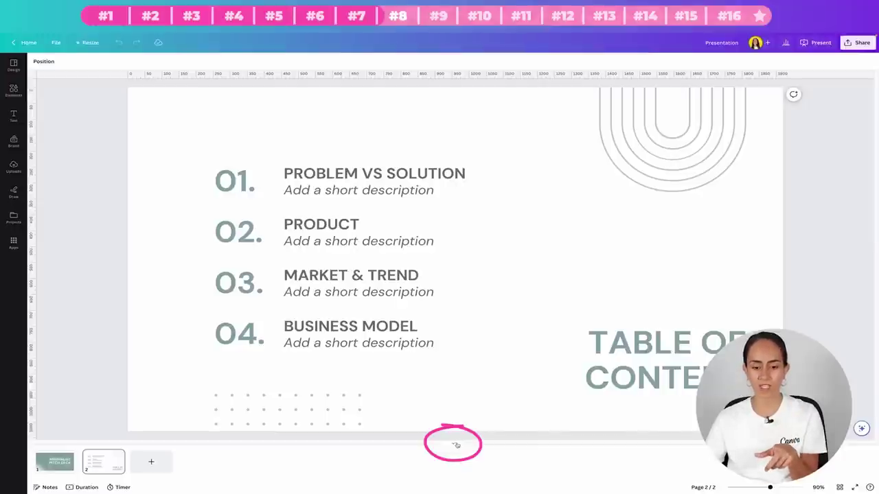
- Hide the presentation's page thumbnails and show them again
left_click(452, 443)
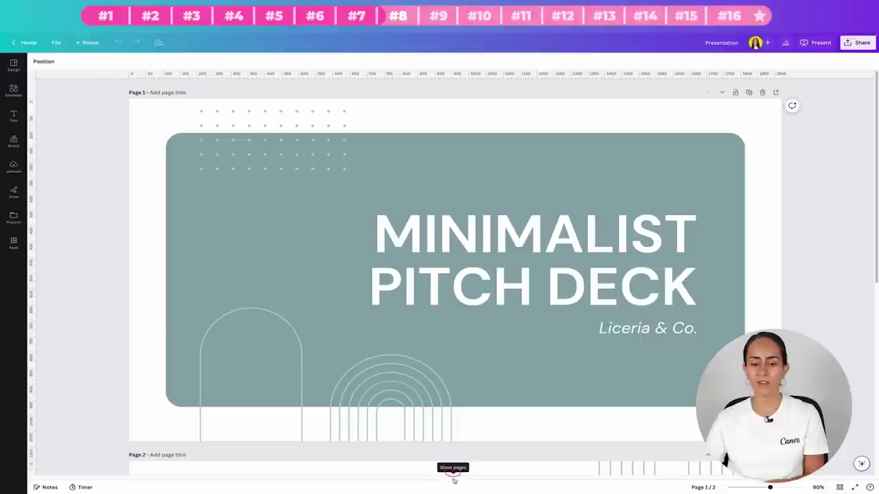
left_click(453, 482)
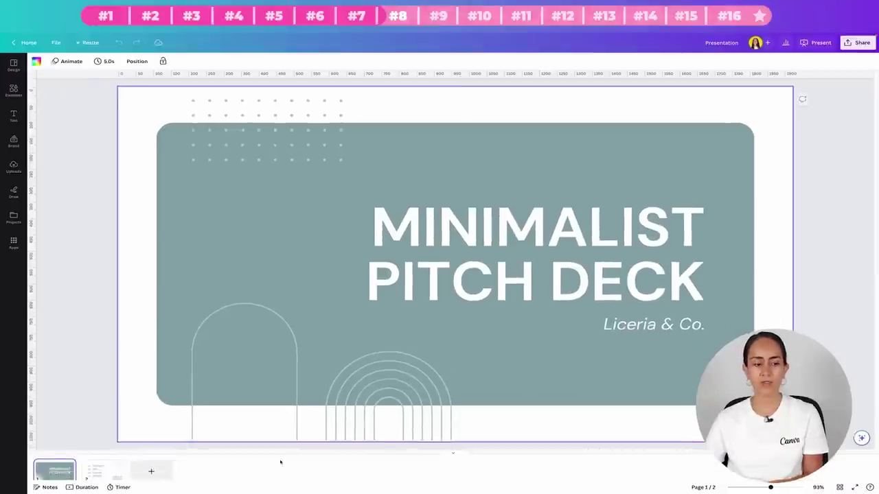
- Open page 2, select the 04. BUSINESS MODEL number, heading and description together, and bring up the text animations
left_click(107, 469)
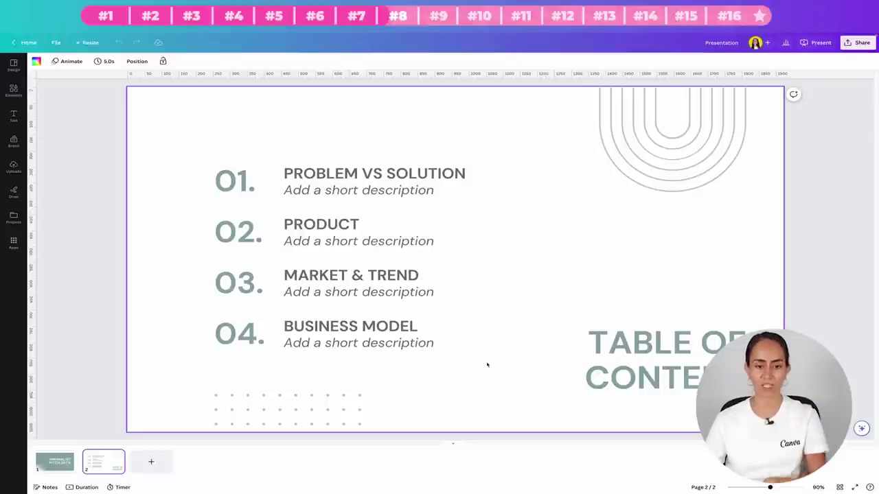
left_click_drag(467, 364, 241, 320)
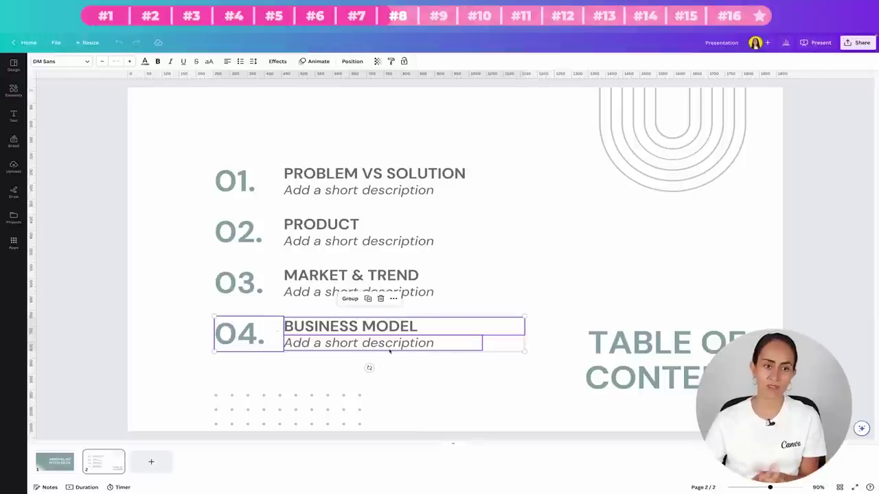
left_click(316, 61)
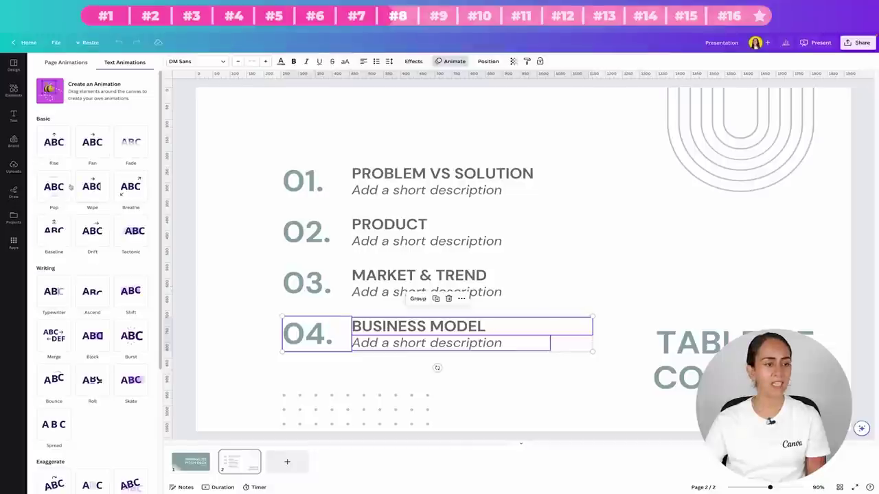
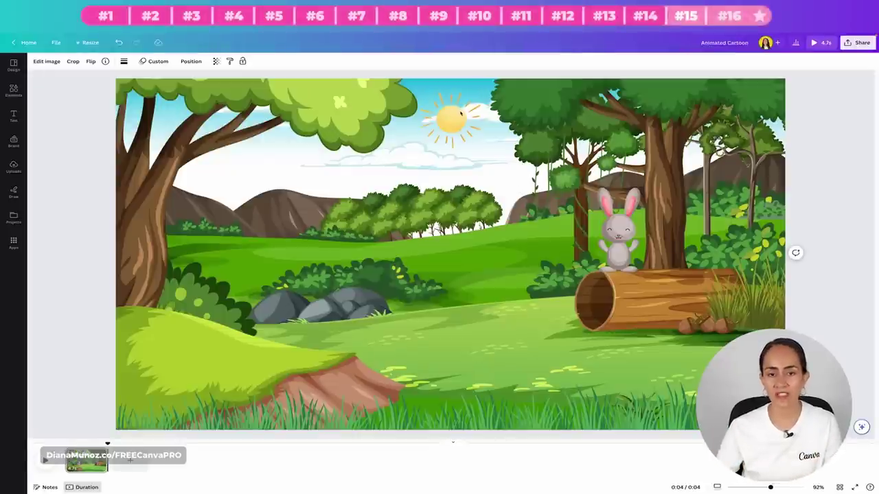
- Preview the Rotate, Flicker, Pulse and Wiggle motion effects on the sun in the Animated Cartoon design
left_click(461, 113)
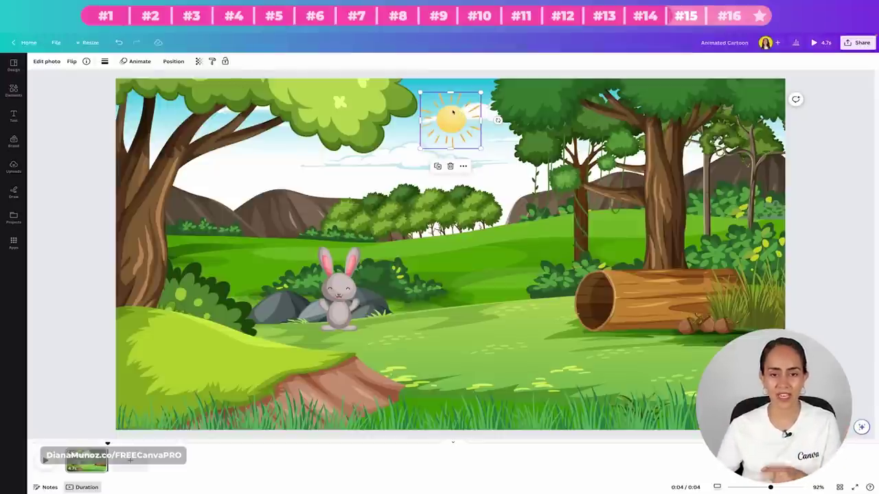
left_click(137, 61)
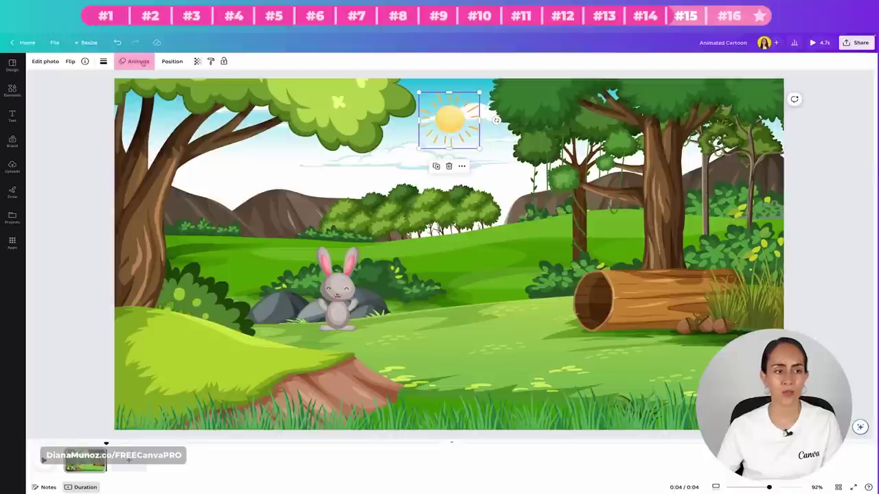
scroll(151, 392, "down", 2)
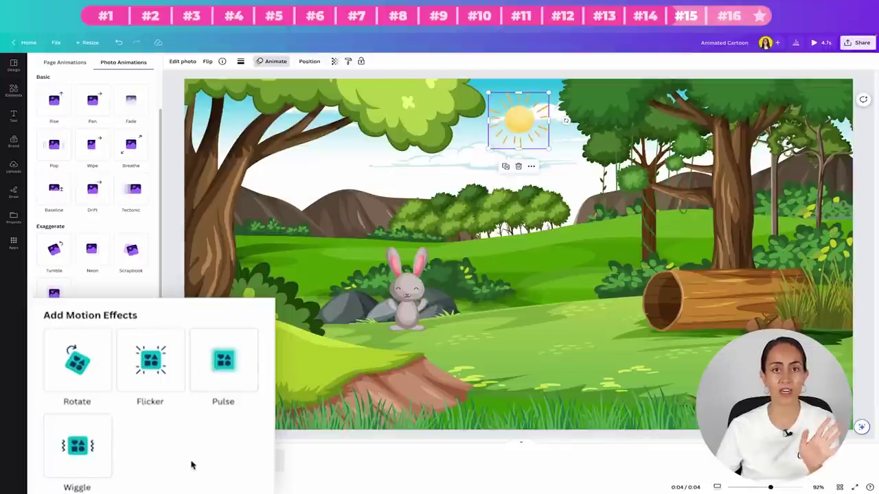
left_click(93, 368)
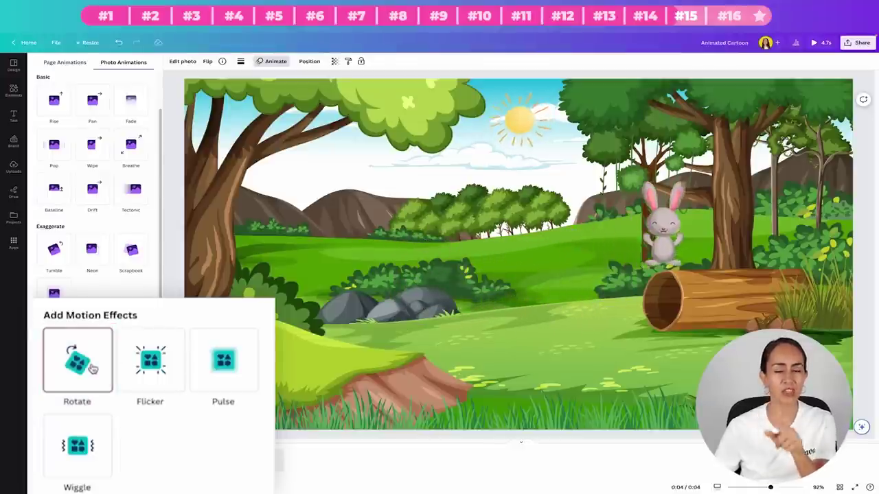
left_click(165, 364)
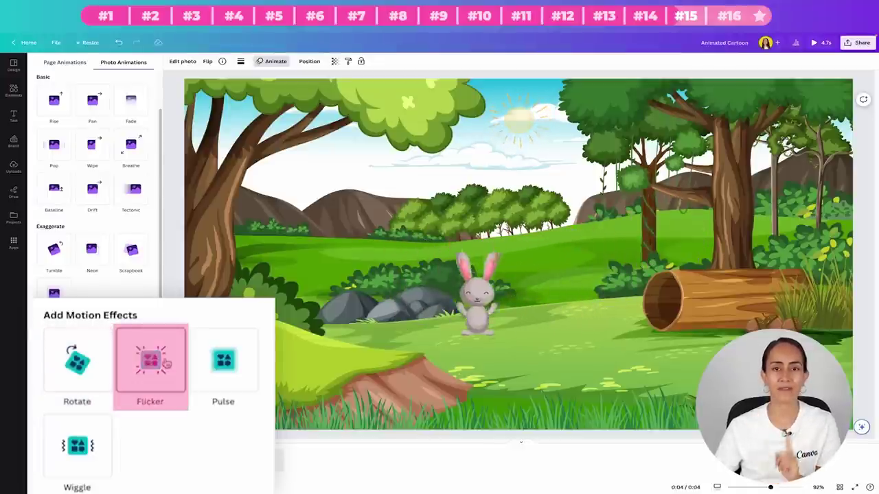
left_click(227, 357)
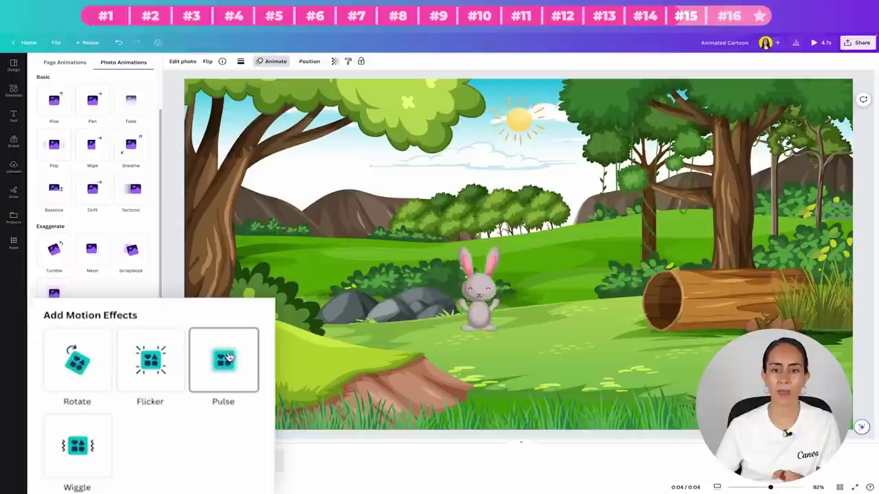
left_click(76, 445)
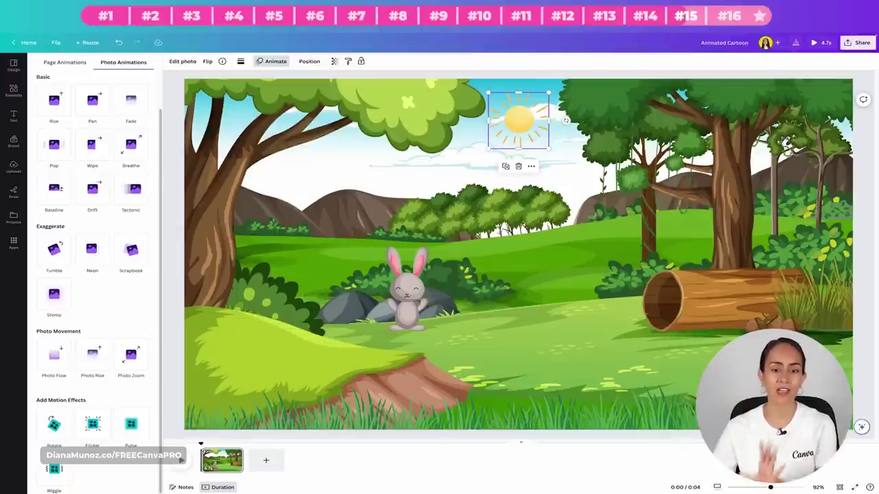
- Apply the Rotate motion effect to the sun and play the animation
left_click(54, 424)
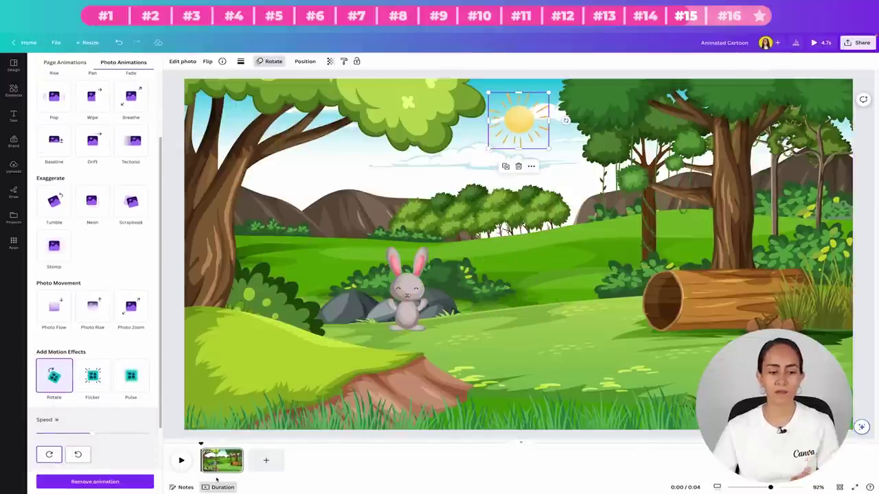
left_click(181, 461)
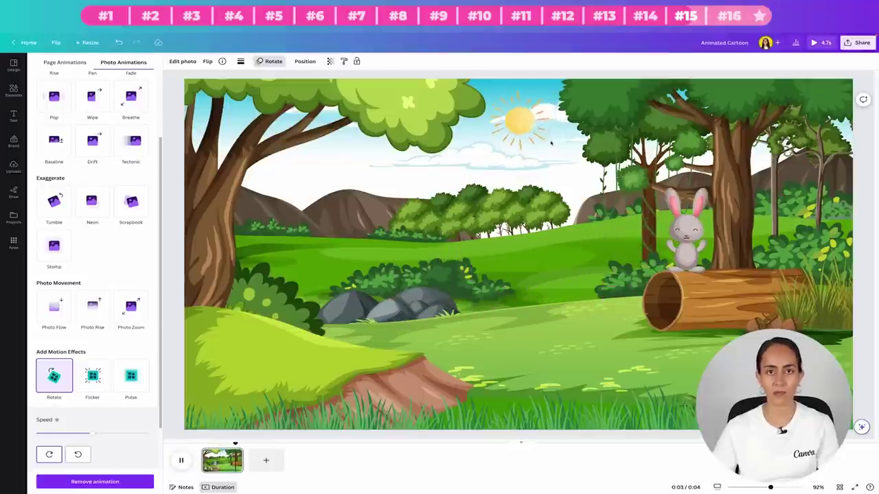
- Raise the speed of the sun's Rotate effect to near its maximum and set its direction to counterclockwise
scroll(151, 406, "down", 2)
scroll(151, 407, "down", 1)
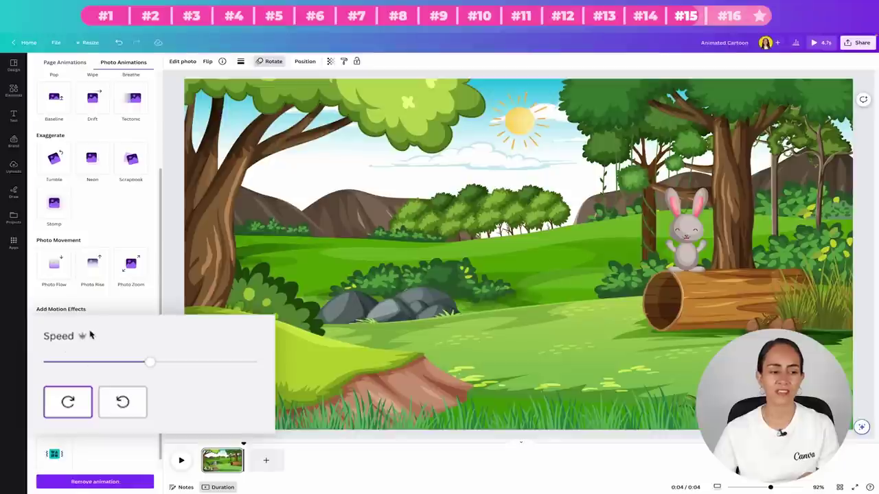
left_click_drag(151, 362, 230, 368)
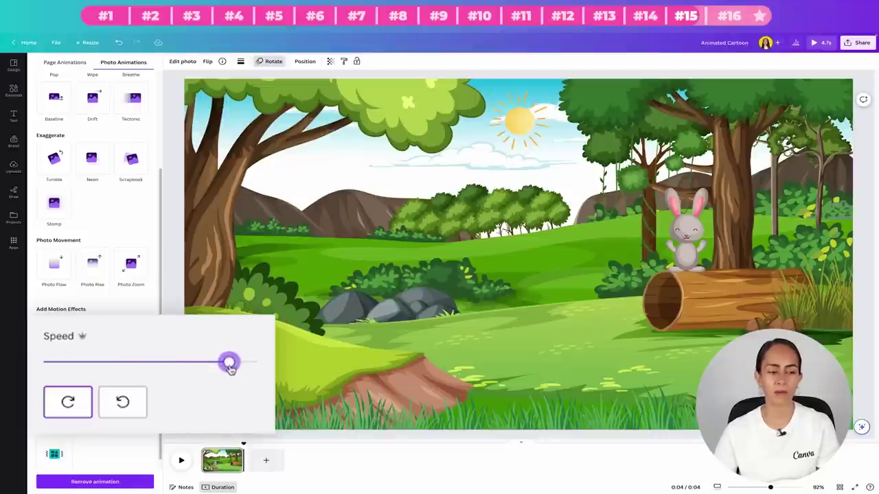
left_click(131, 412)
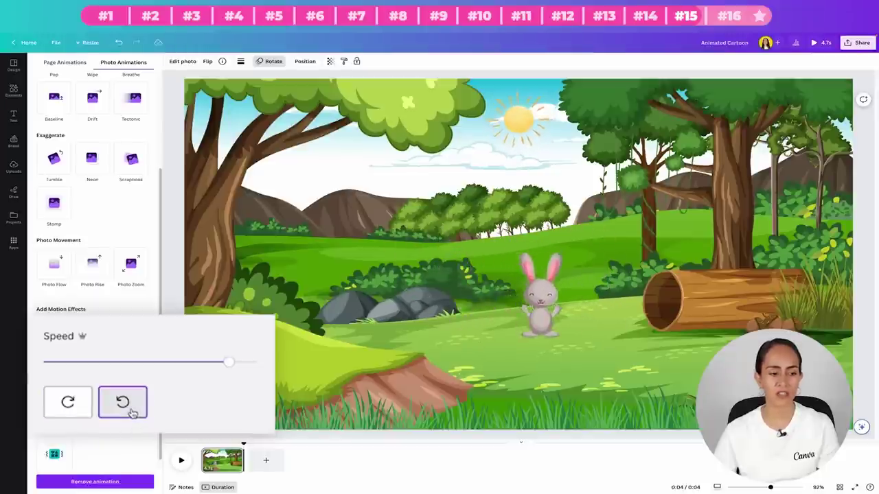
- Add the Flicker, Pulse and Wiggle motion effects to the sun on top of its Rotate effect
left_click(92, 388)
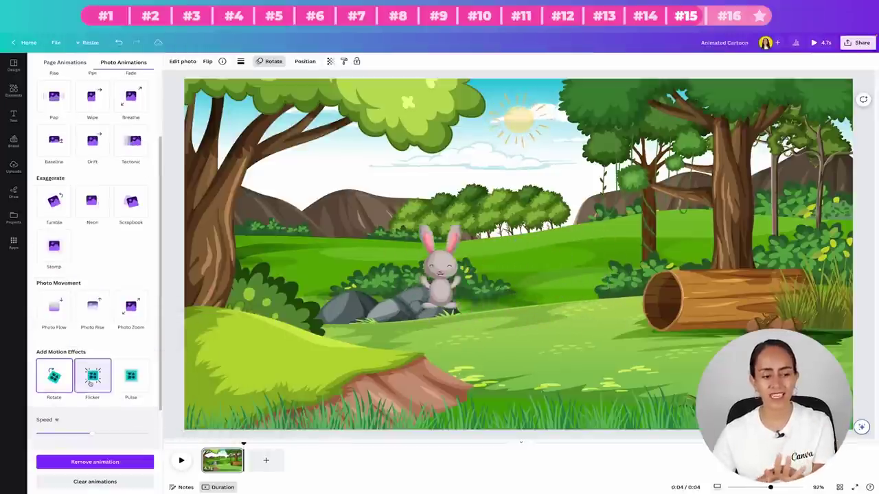
scroll(98, 396, "down", 1)
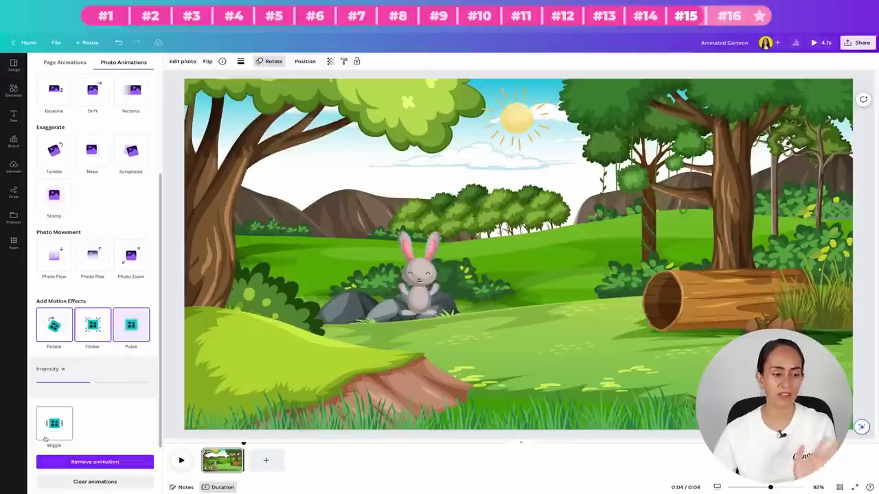
left_click(54, 424)
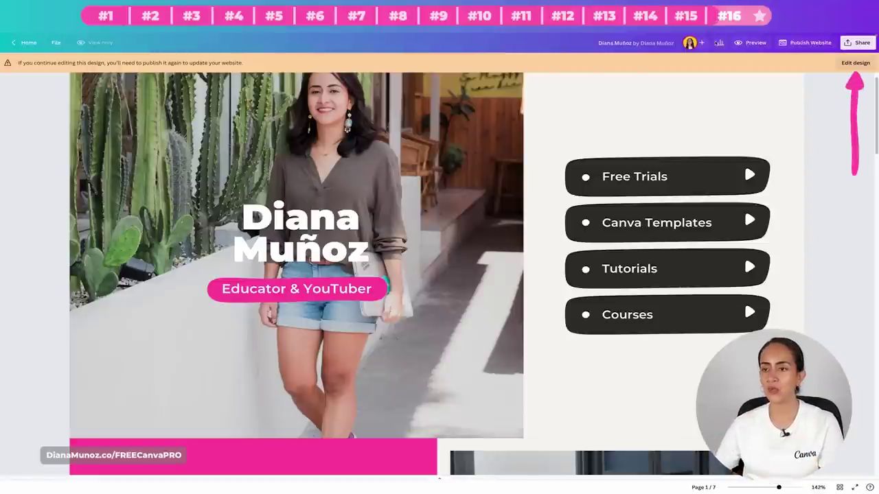
- Open the published website design for editing and bring up the animation options for page 1 and its Free Trials button
left_click(856, 63)
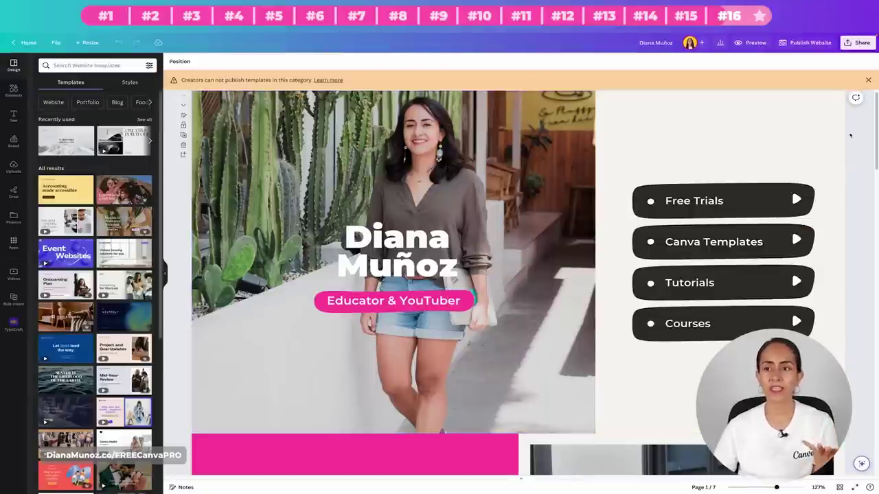
left_click(787, 113)
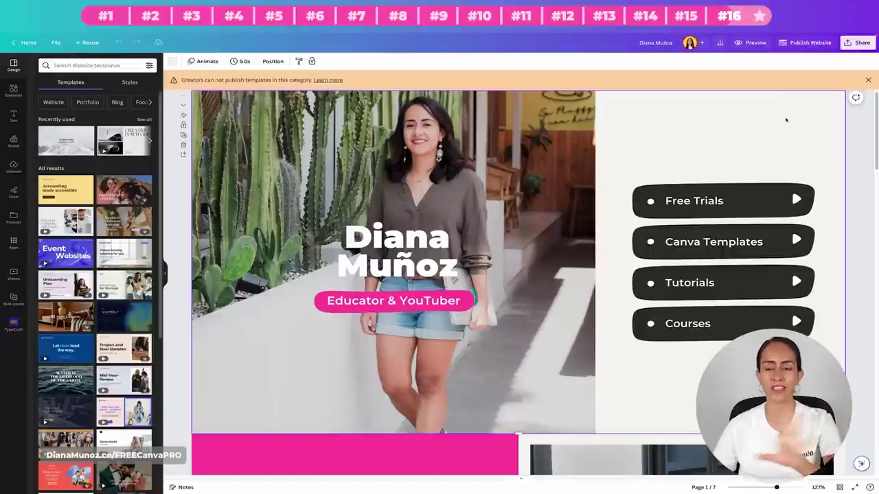
left_click(208, 62)
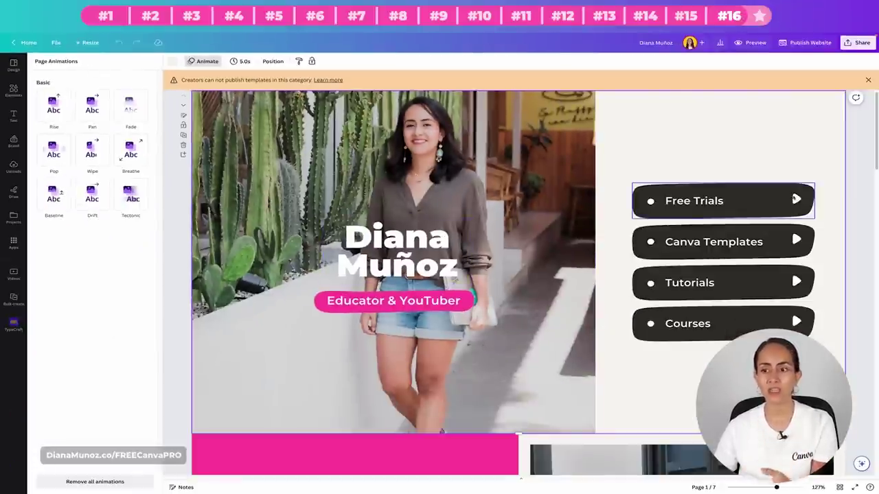
left_click(770, 193)
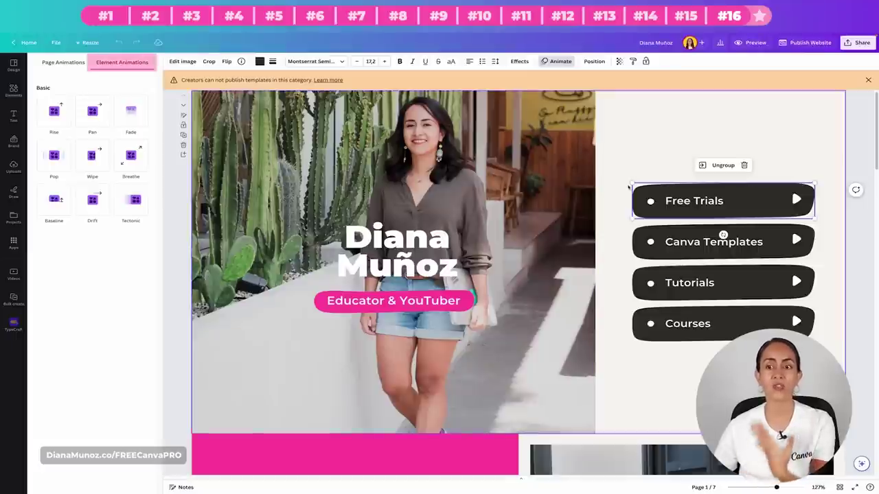
left_click(723, 127)
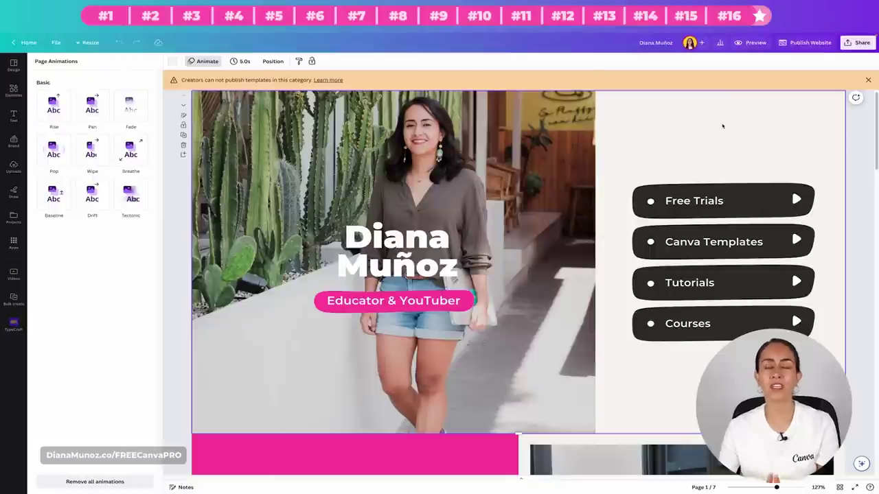
- Apply the Pan animation to the four link buttons on page 1 and the Breathe animation to the name heading
left_click_drag(723, 126, 772, 319)
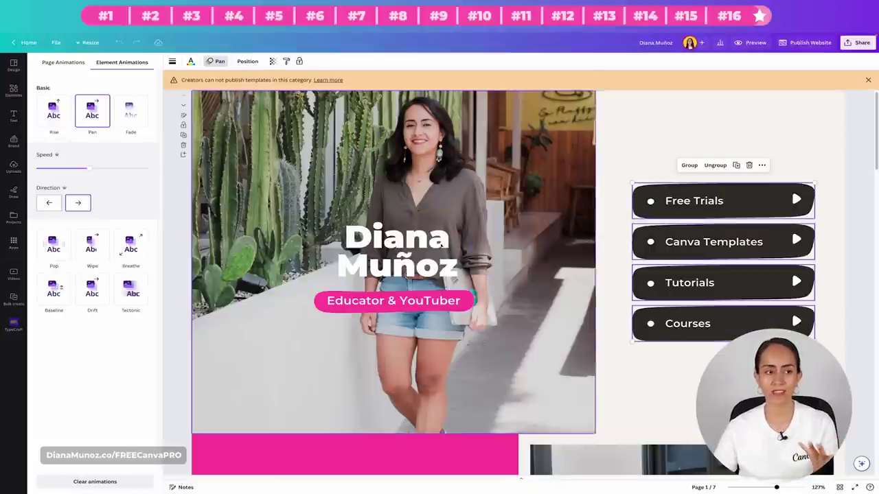
left_click(93, 111)
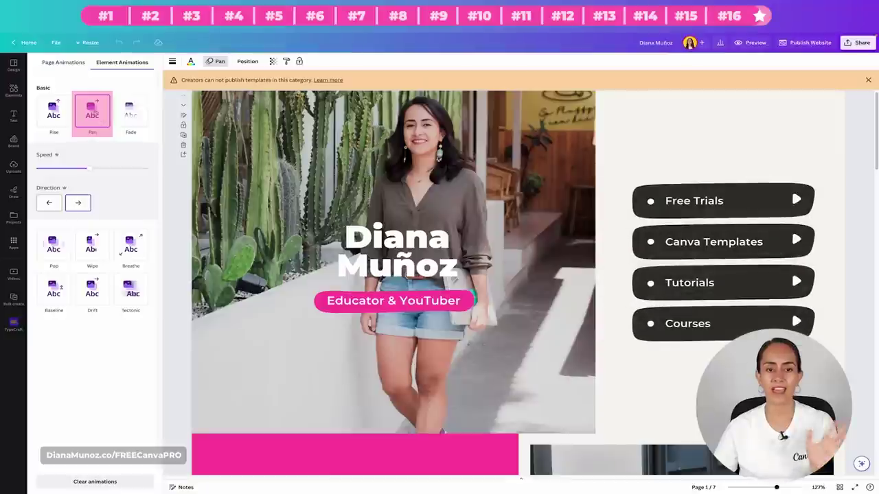
left_click(408, 255)
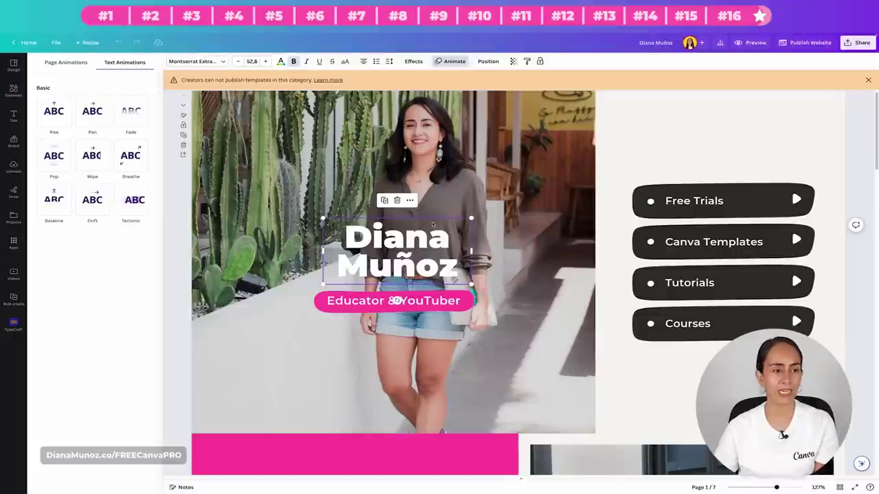
left_click(130, 155)
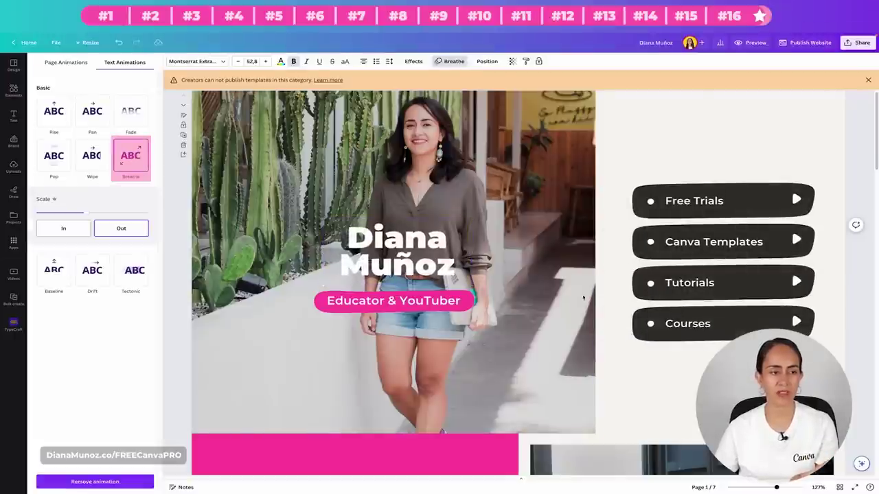
- Apply the Pan animation to the 45 days - Canva Pro and 1 month - Skillshare buttons together on page 2
scroll(569, 294, "down", 5)
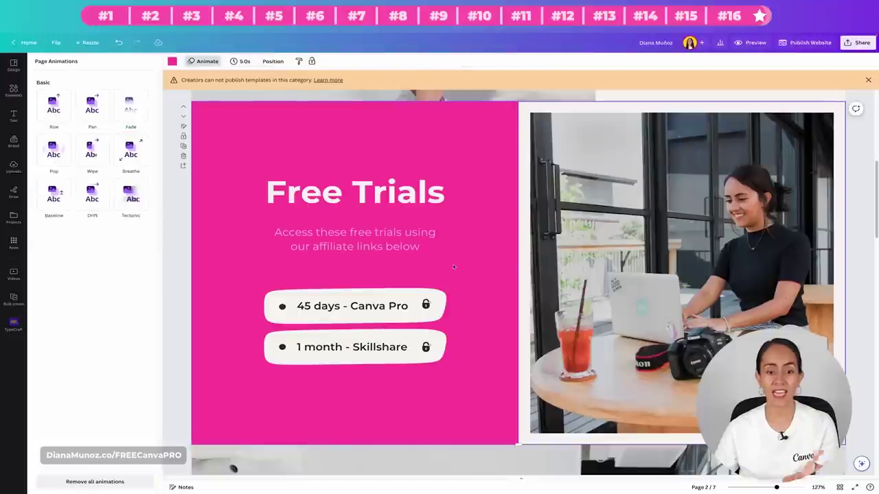
left_click(385, 352)
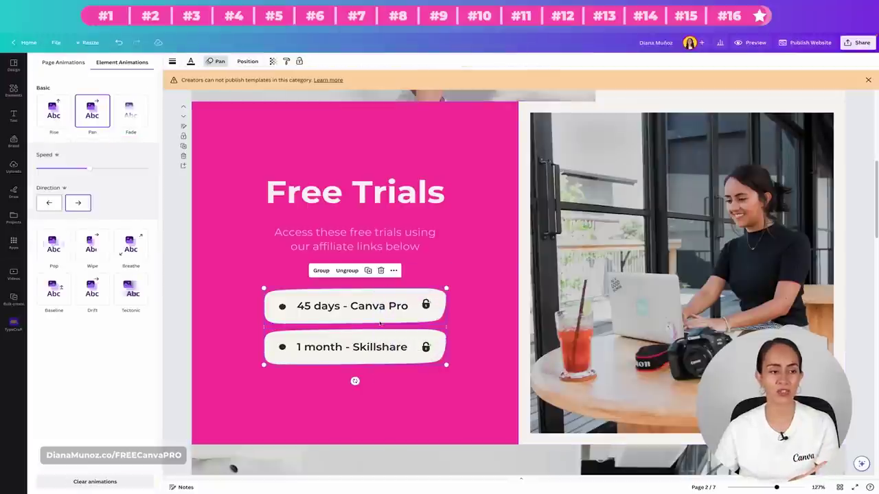
left_click(92, 112)
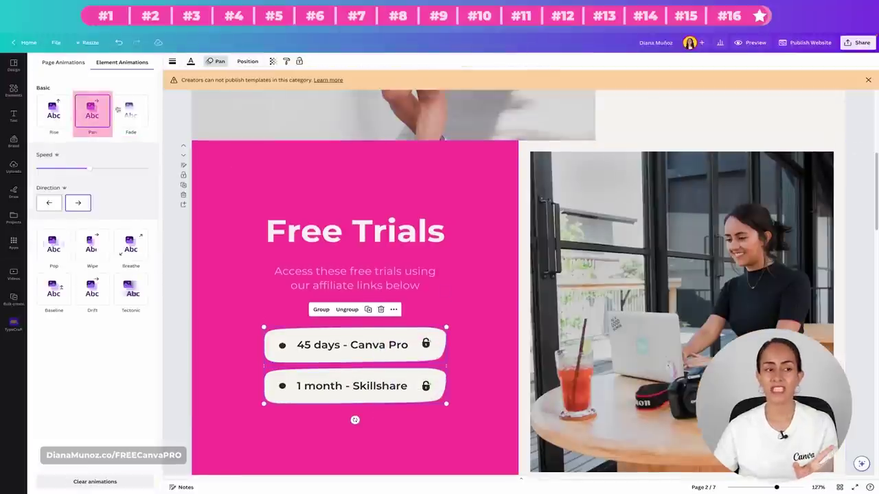
- Look through the website's remaining pages, from Canva Templates to Courses and Socials, and return to page 1
scroll(461, 322, "down", 10)
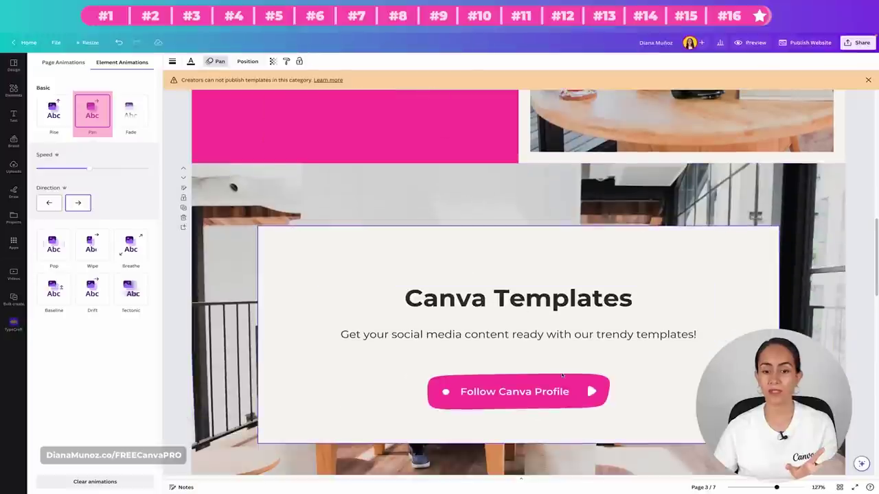
left_click(565, 380)
left_click(666, 379)
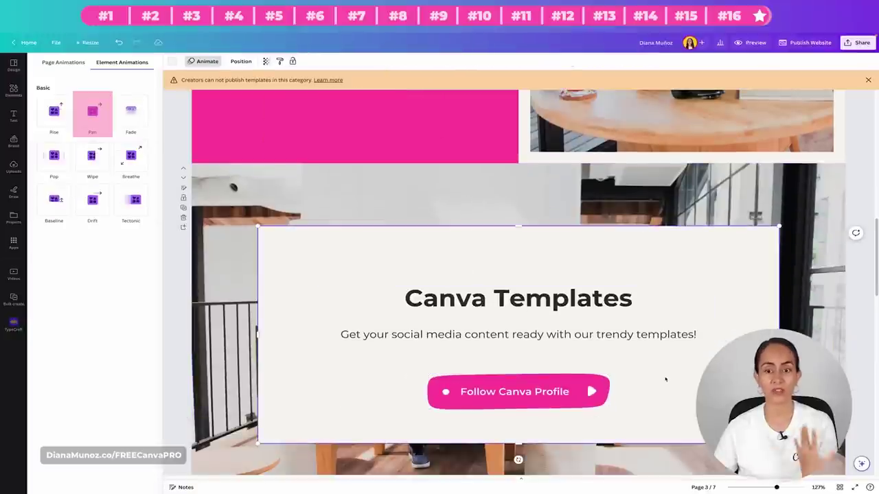
scroll(665, 377, "down", 10)
scroll(663, 375, "down", 10)
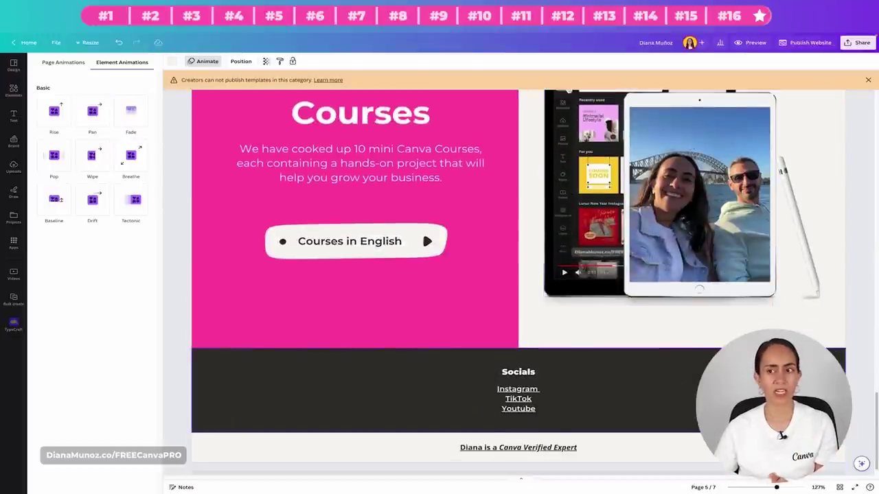
scroll(663, 375, "up", 20)
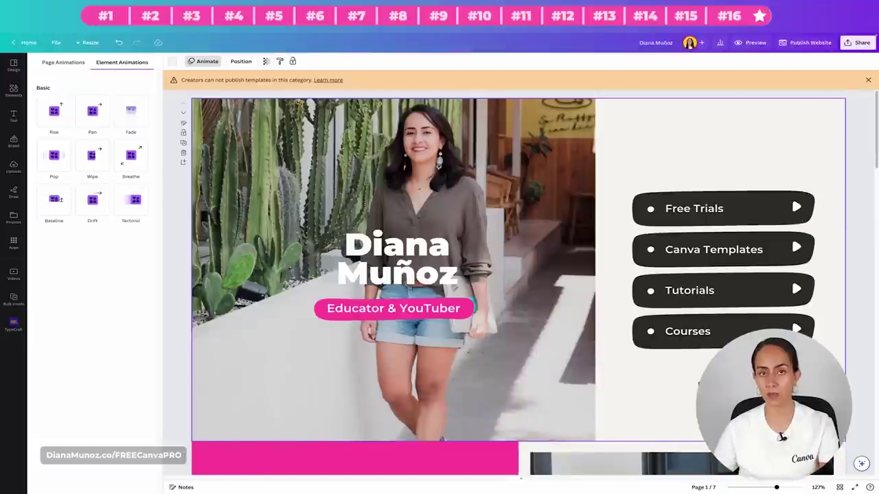
- Publish the animated website again, continuing through the review settings with the existing URL and description
left_click(810, 43)
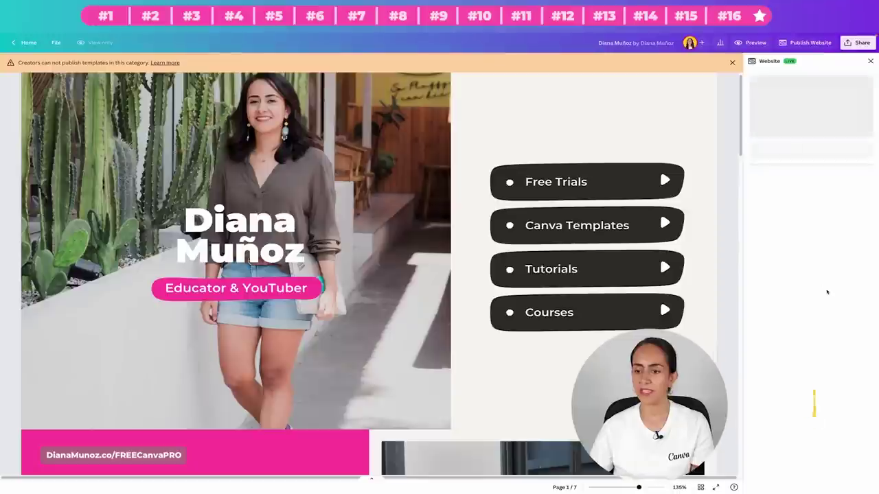
left_click(814, 464)
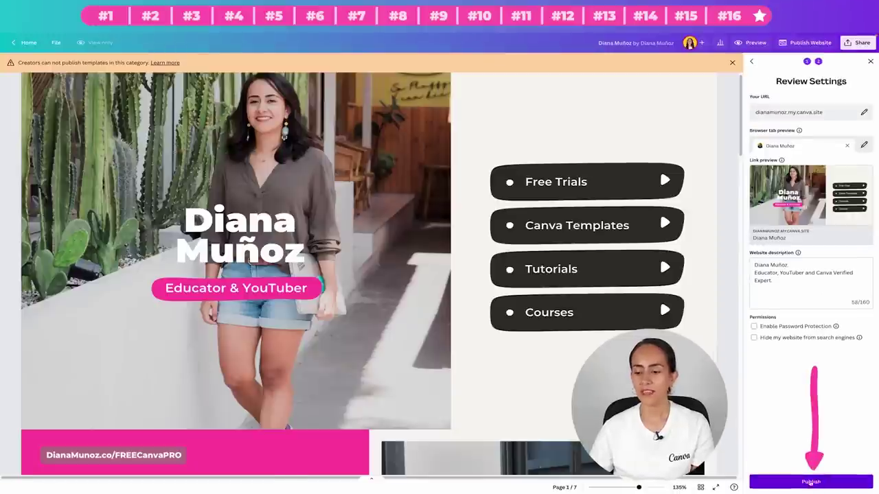
left_click(825, 483)
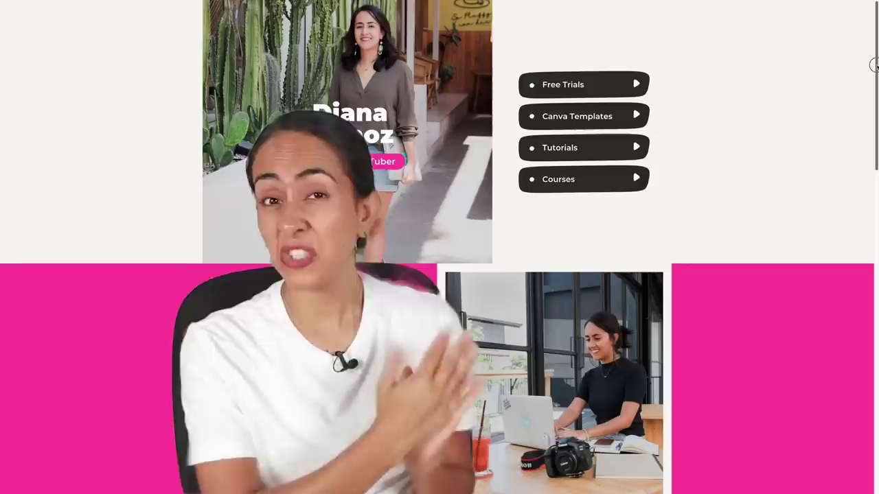
- Check the animations on the published website by viewing its home, Free Trials and Canva Templates sections
scroll(870, 73, "down", 3)
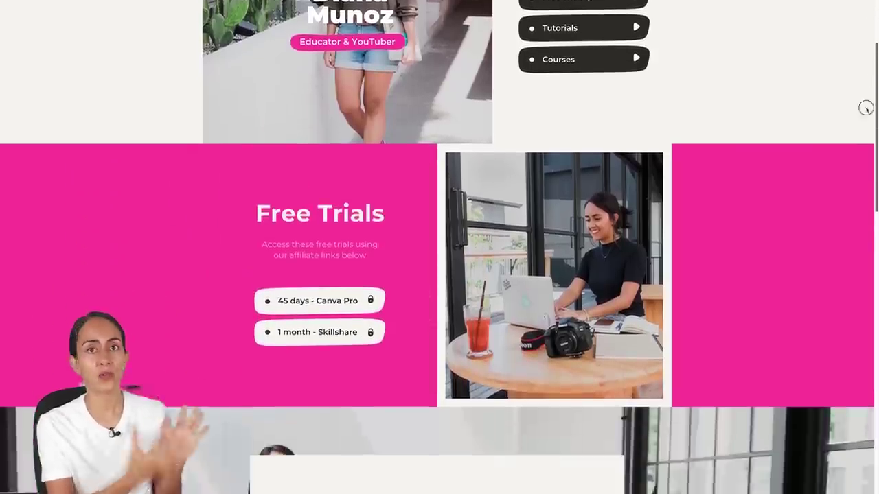
left_click_drag(865, 108, 851, 381)
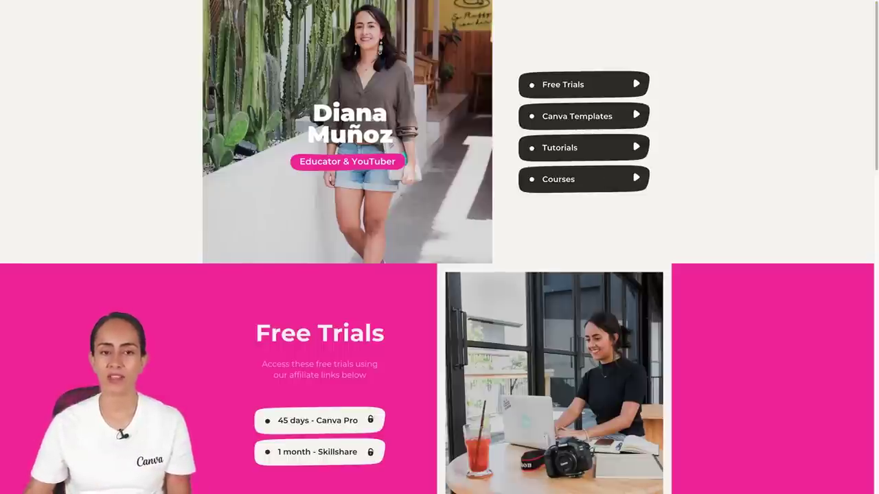
scroll(722, 311, "down", 6)
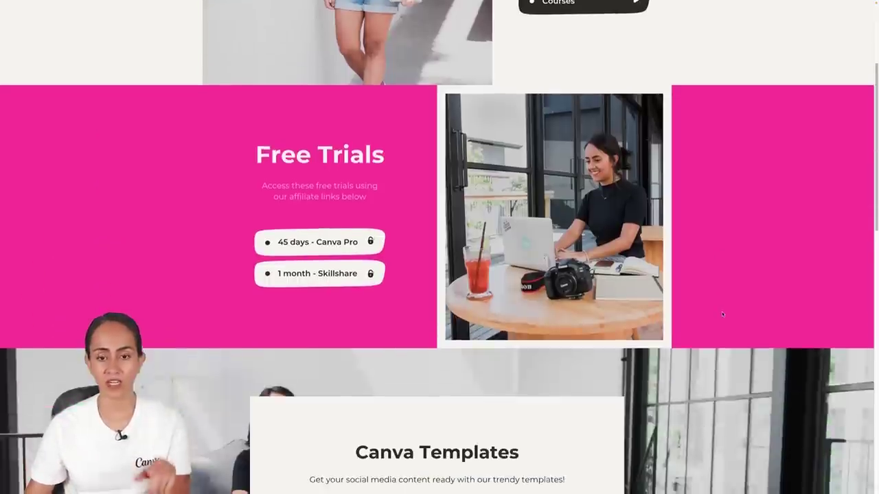